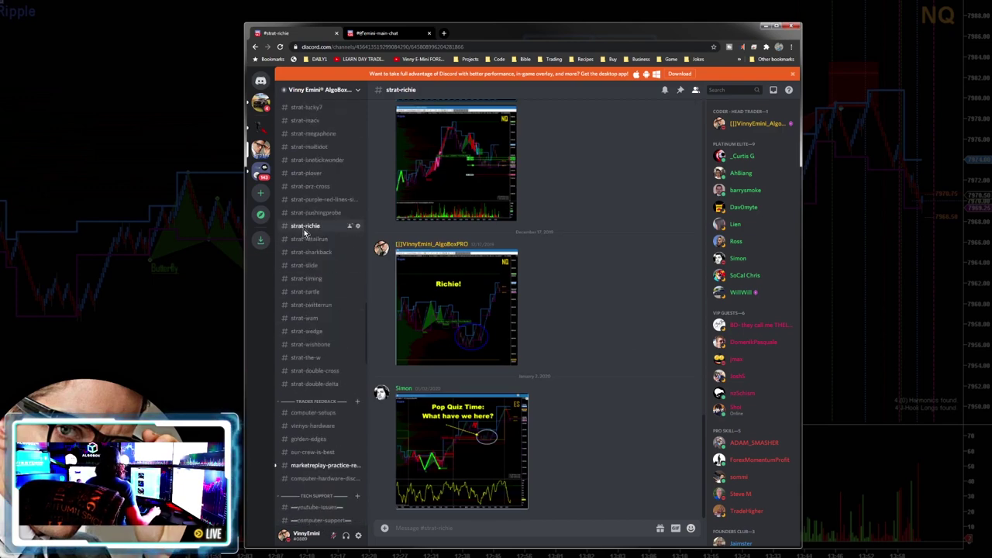
Step: Open the Pop Quiz Time chart image and draw red arrows at the SHORTS FAVORABLE label, the oscillator low and the final price peak
click(512, 448)
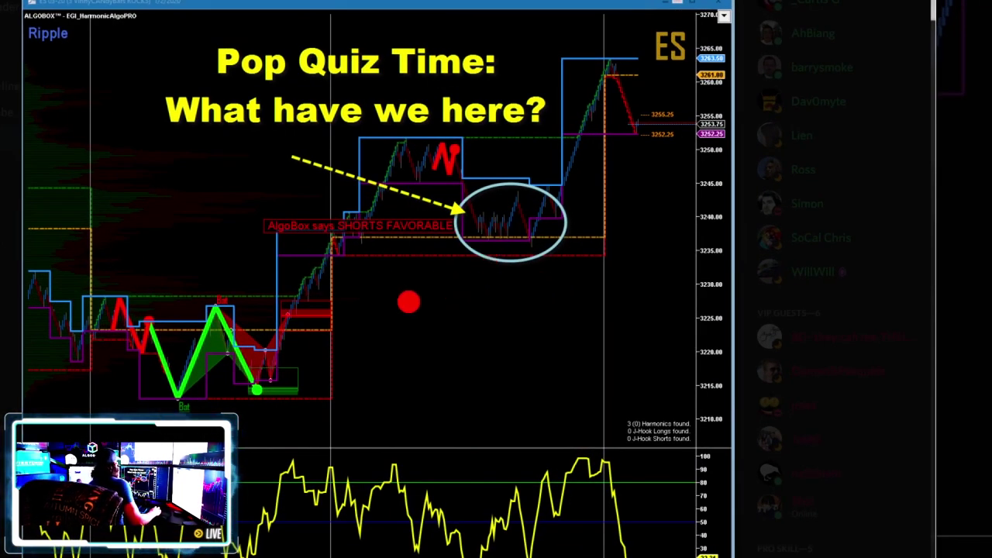
mouse_move(408, 353)
mouse_down()
mouse_move(403, 260)
mouse_move(425, 295)
mouse_up()
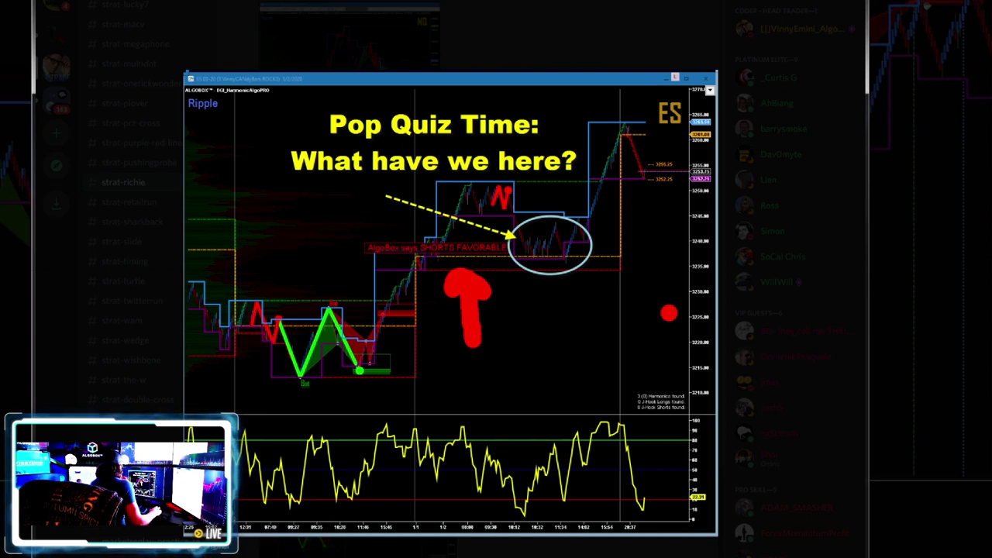
mouse_move(490, 405)
mouse_down()
mouse_move(550, 489)
mouse_move(603, 424)
mouse_up()
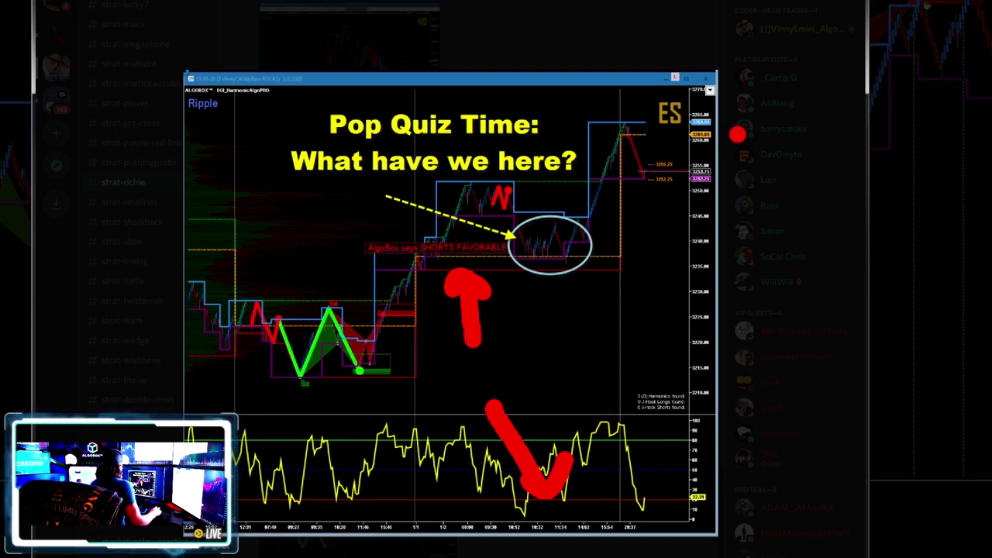
drag(738, 135, 659, 161)
drag(678, 134, 658, 163)
mouse_move(360, 250)
mouse_down()
mouse_move(294, 240)
mouse_move(341, 262)
mouse_up()
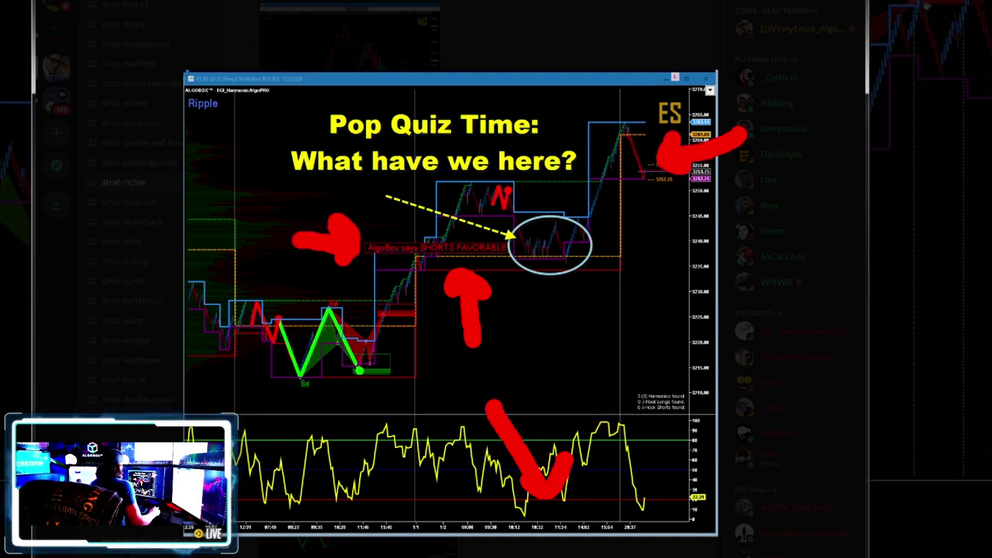
drag(660, 113, 648, 160)
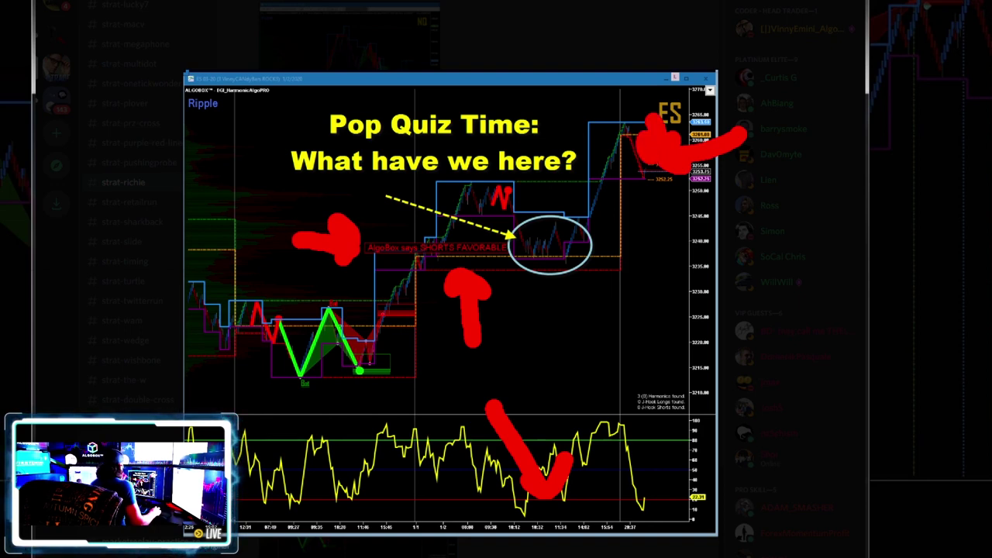
Step: Undo the red arrows drawn on the Pop Quiz Time chart
key(ctrl+z)
key(ctrl+z)
key(ctrl+z)
key(ctrl+z)
key(ctrl+z)
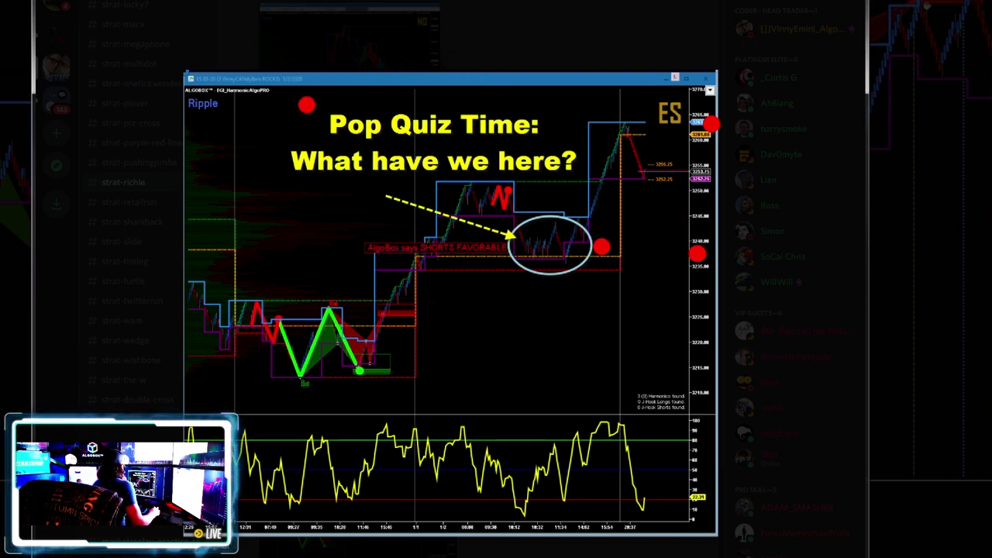
Step: Circle the chart's title and date in red, bracket the price range beside the scale and mark the final rise
mouse_move(239, 116)
mouse_down()
mouse_move(360, 60)
mouse_move(227, 118)
mouse_up()
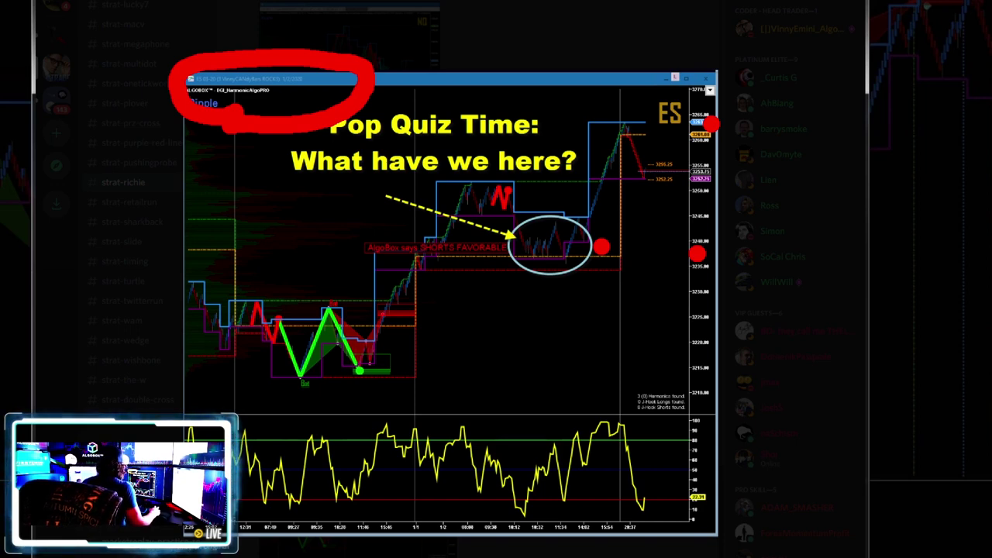
mouse_move(728, 120)
mouse_down()
mouse_move(766, 120)
mouse_move(761, 252)
mouse_move(713, 252)
mouse_up()
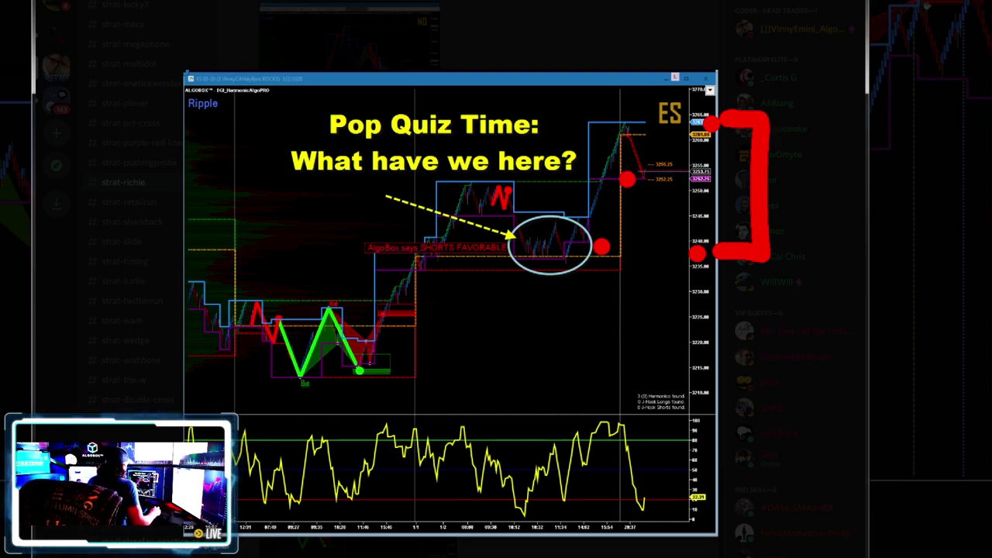
drag(592, 159, 624, 143)
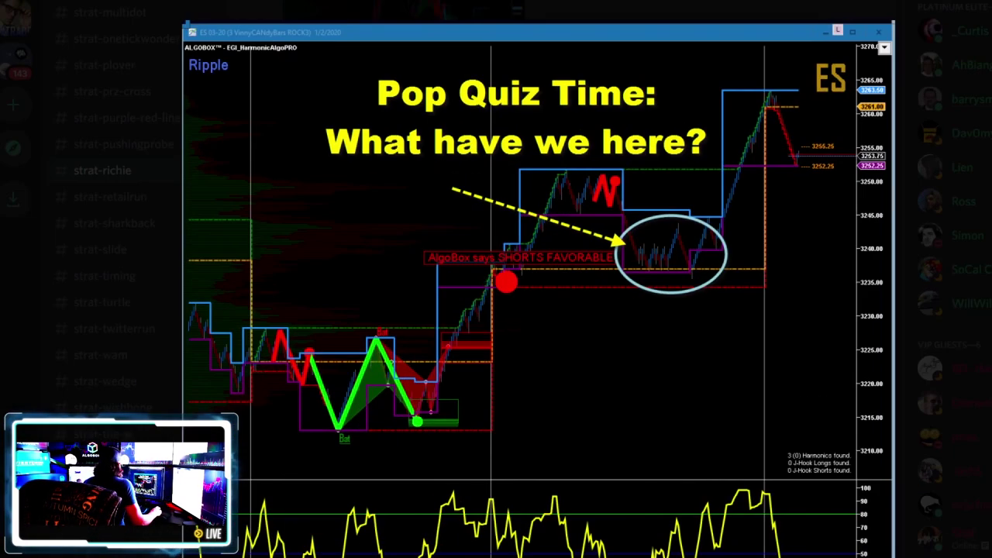
Step: Underline the SHORTS FAVORABLE label, mark the circled low with red dots, and close the Pop Quiz Time image
mouse_move(510, 286)
mouse_down()
mouse_move(476, 287)
mouse_move(571, 287)
mouse_up()
click(690, 265)
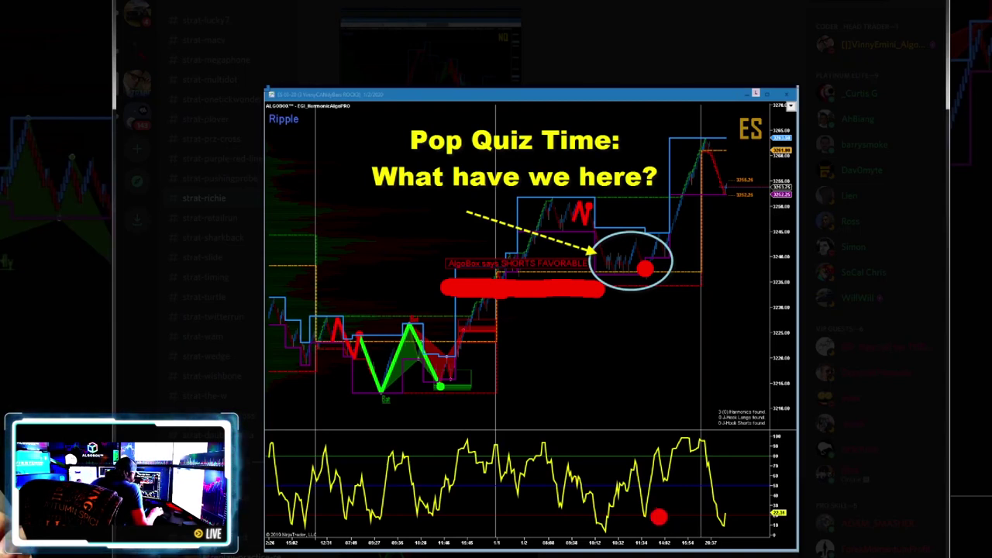
click(647, 290)
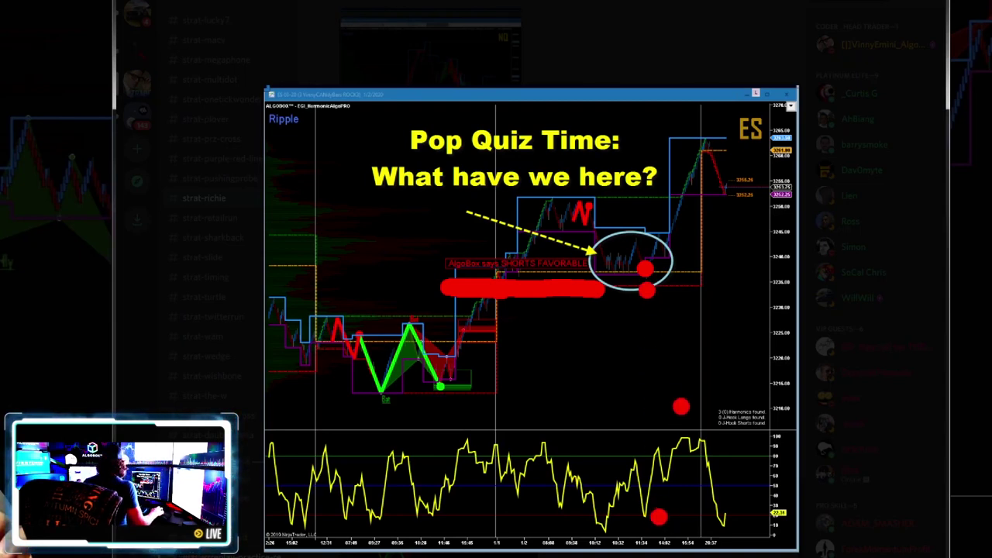
key(Escape)
click(540, 135)
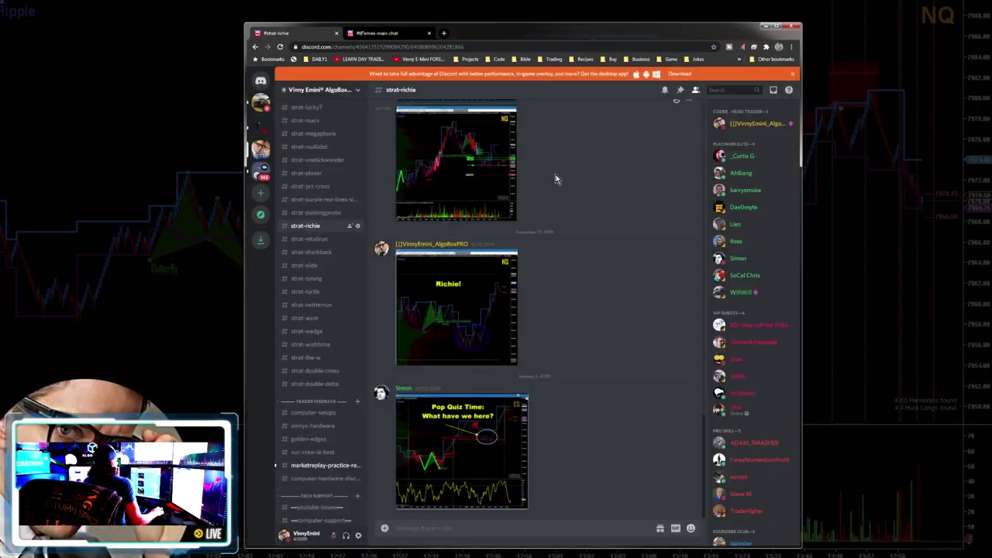
Step: Open the Richie! chart image, mark the LONGS FAVORABLE area and trace the price pattern down into the blue circle
click(504, 326)
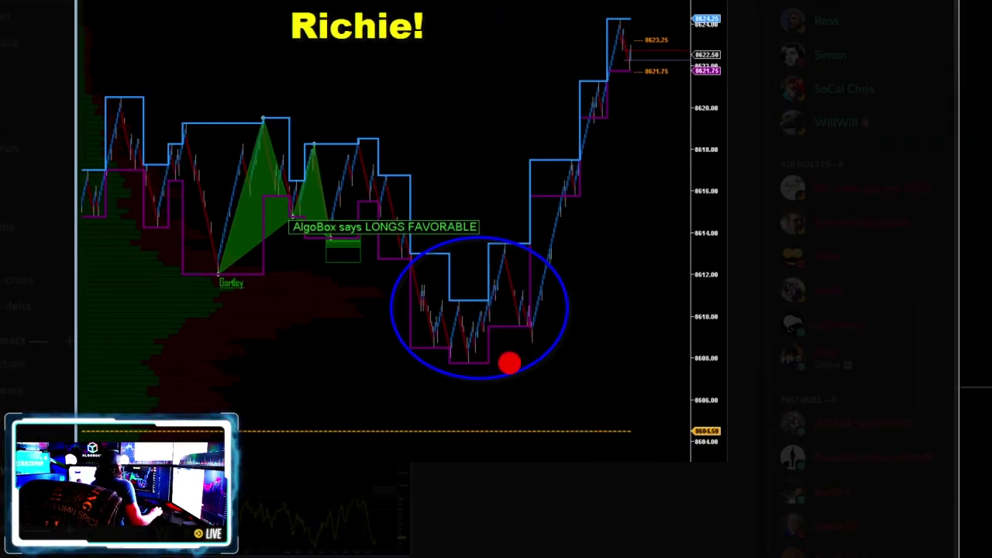
drag(510, 362, 573, 373)
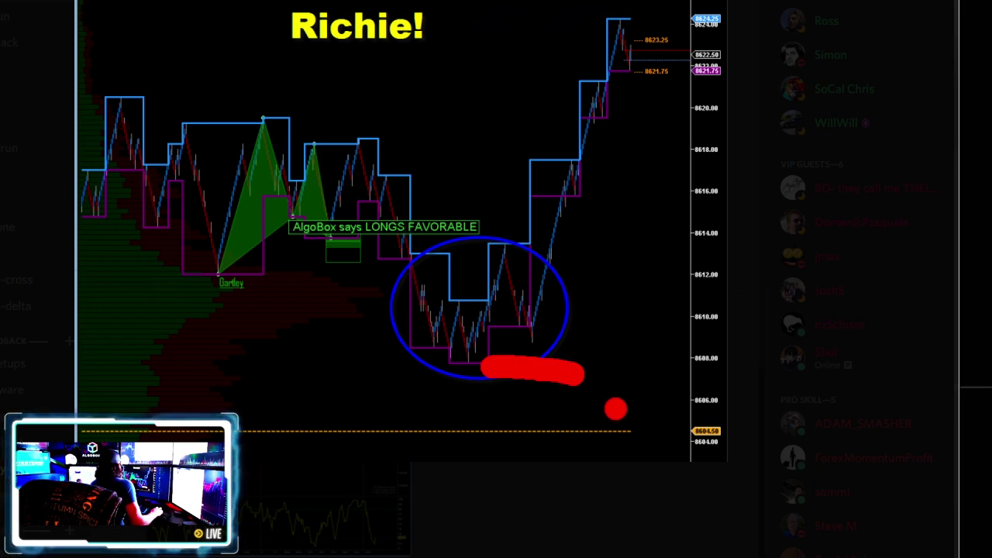
mouse_move(434, 167)
mouse_down()
mouse_move(438, 147)
mouse_move(405, 158)
mouse_up()
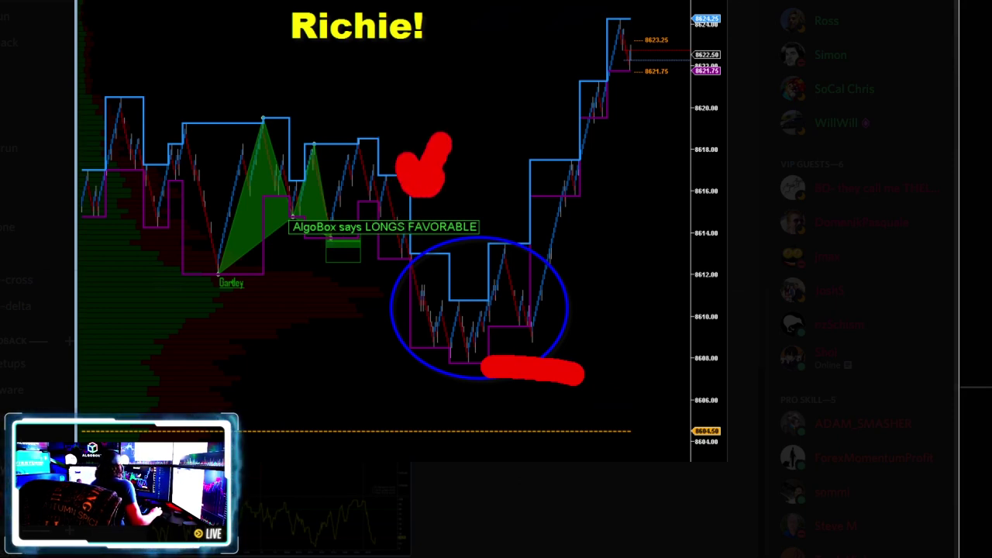
mouse_move(358, 136)
mouse_down()
mouse_move(434, 355)
mouse_move(461, 288)
mouse_move(477, 345)
mouse_move(509, 249)
mouse_move(540, 347)
mouse_up()
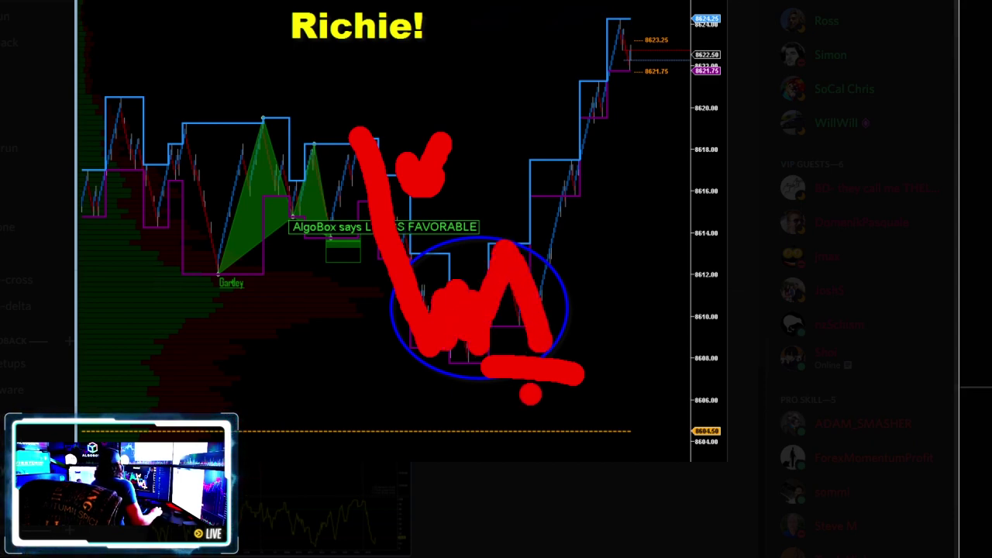
Step: Draw an arrow at the breakout beside the blue circle, underline the pattern's base, trace the rise, and close the Richie! image
mouse_move(701, 186)
mouse_down()
mouse_move(578, 260)
mouse_move(631, 273)
mouse_up()
mouse_move(566, 327)
mouse_down()
mouse_move(552, 279)
mouse_move(590, 304)
mouse_up()
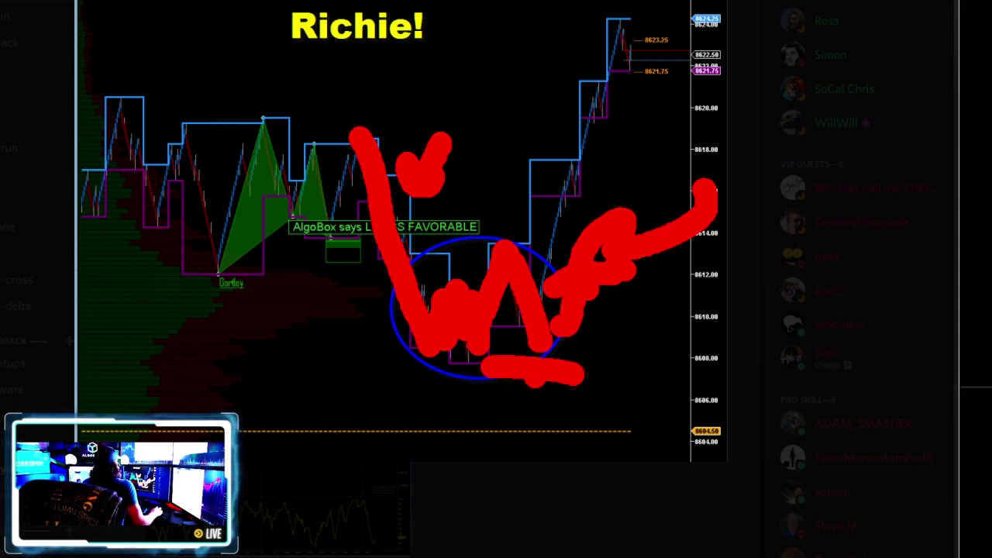
drag(409, 373, 634, 394)
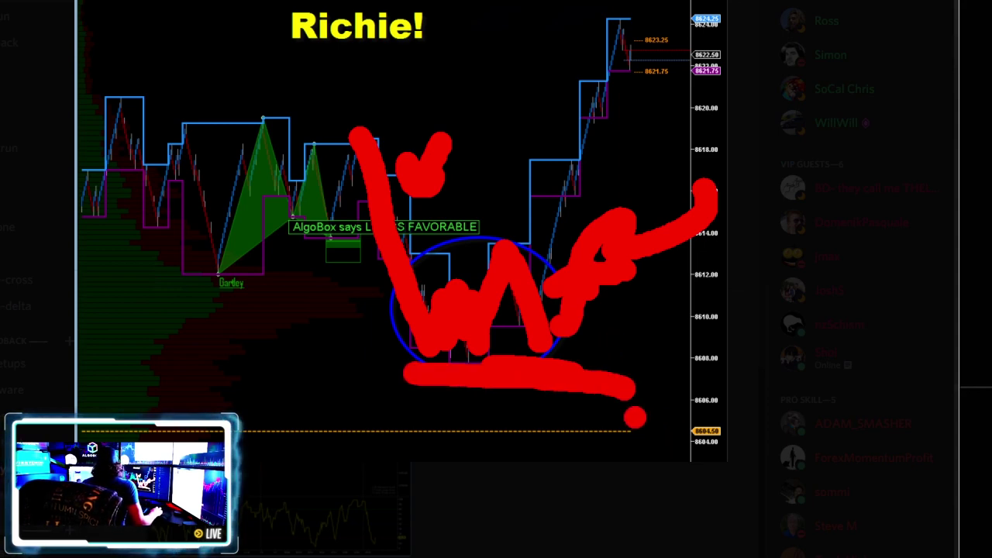
mouse_move(652, 313)
mouse_down()
mouse_move(721, 89)
mouse_move(756, 144)
mouse_up()
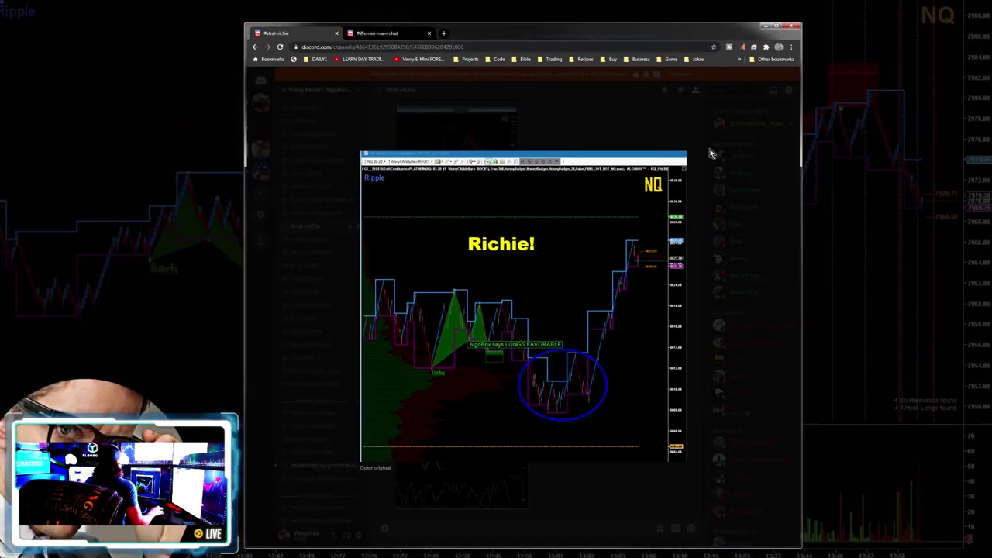
click(656, 137)
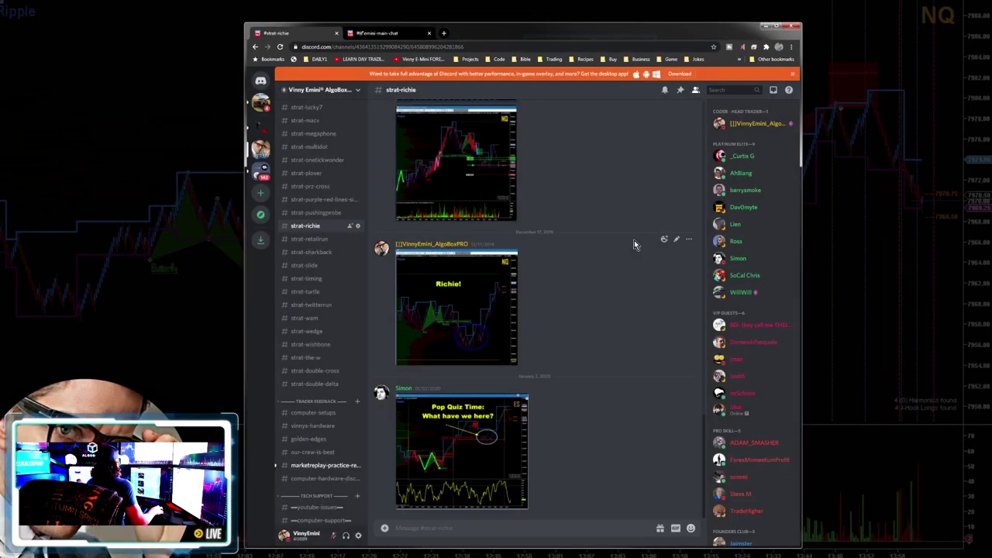
Step: Open the NQ chart posted below Richie LIVE, underline its LONGS FAVORABLE label, point an arrow at the target prices, and undo the marks
scroll(634, 245, up, 3)
click(499, 263)
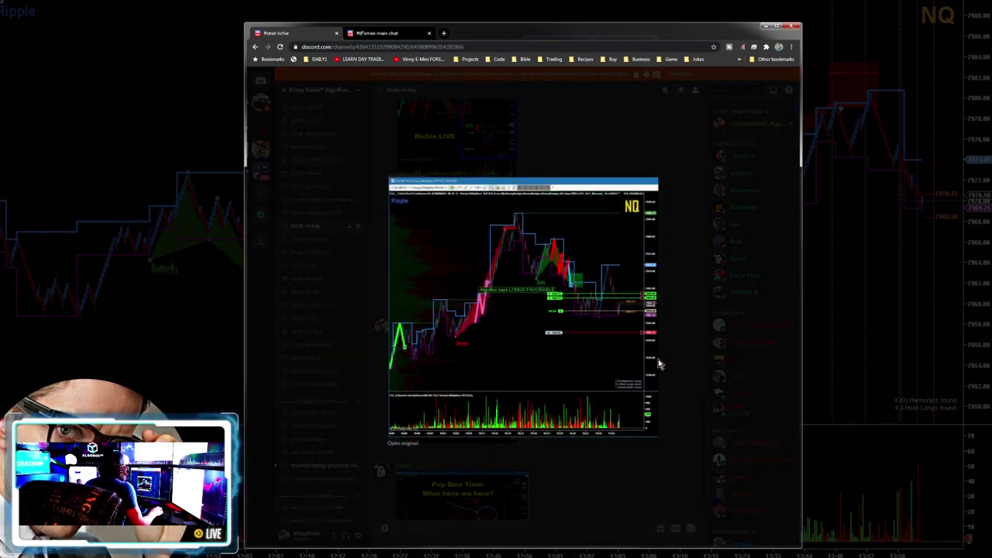
key(ctrl+1)
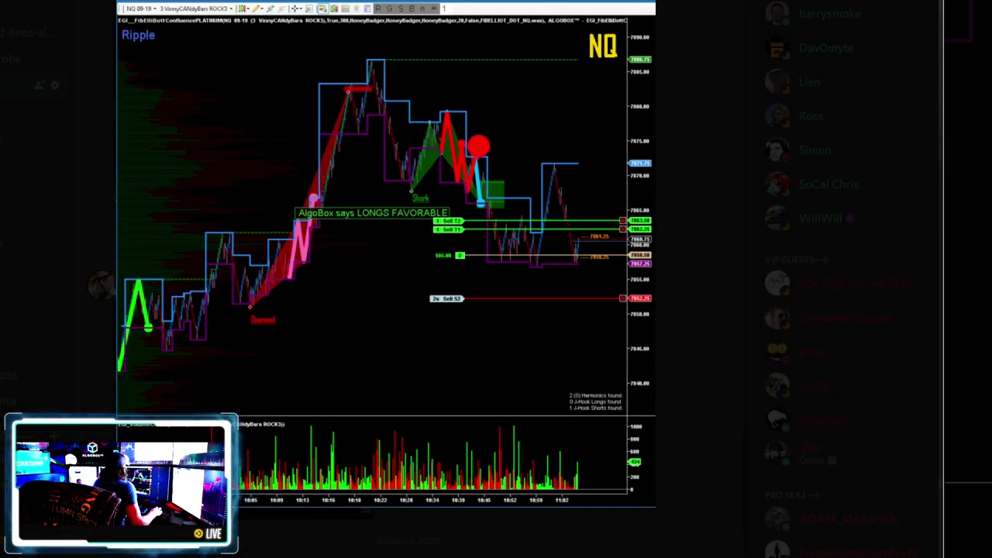
drag(306, 237, 427, 237)
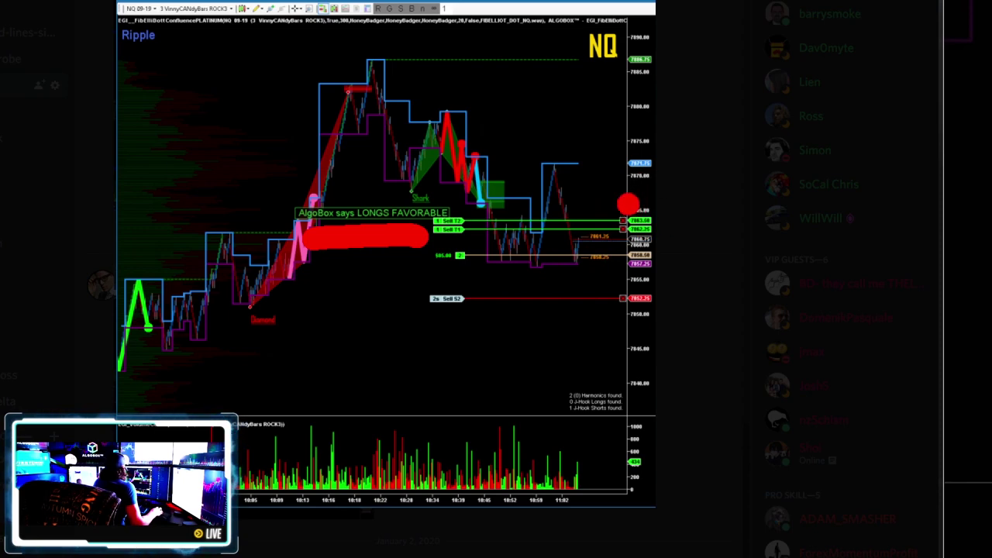
mouse_move(632, 213)
mouse_down()
mouse_move(645, 230)
mouse_move(698, 209)
mouse_up()
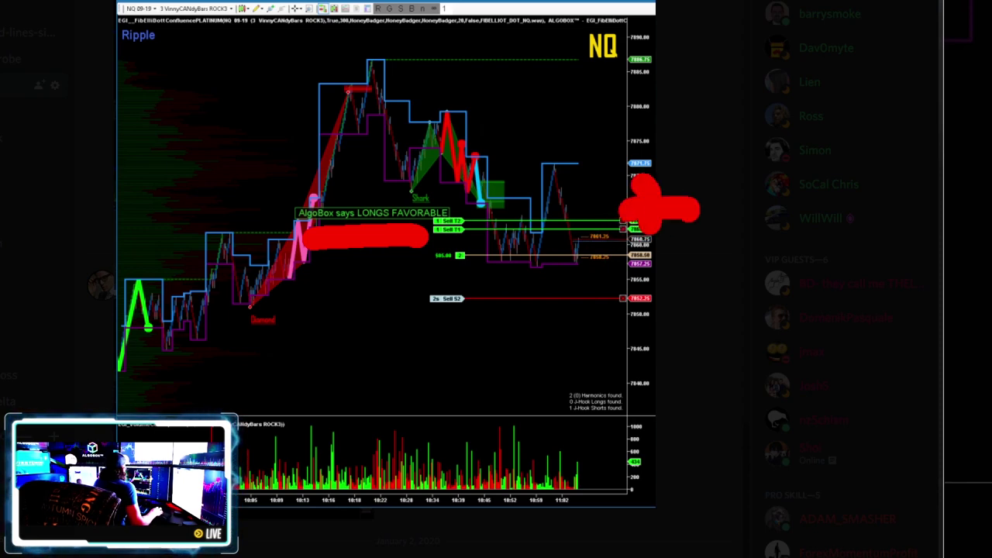
key(ctrl+z)
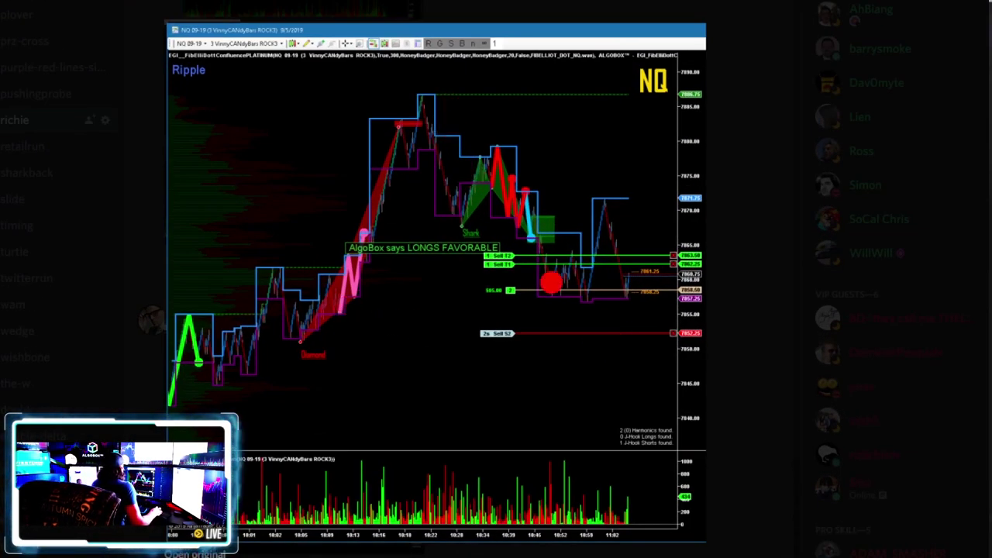
Step: Trace the Richie pattern on the NQ chart, point to the entry price, underline the pattern's lows, and close the image
mouse_move(496, 149)
mouse_down()
mouse_move(554, 293)
mouse_move(575, 270)
mouse_move(580, 295)
mouse_move(611, 188)
mouse_move(628, 288)
mouse_up()
mouse_move(705, 267)
mouse_down()
mouse_move(644, 271)
mouse_move(670, 283)
mouse_up()
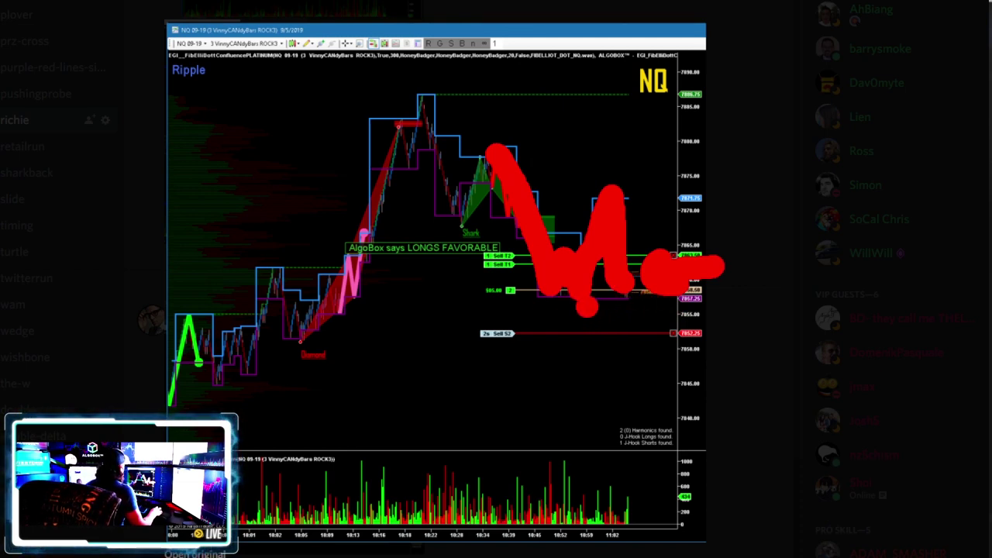
drag(535, 305, 707, 345)
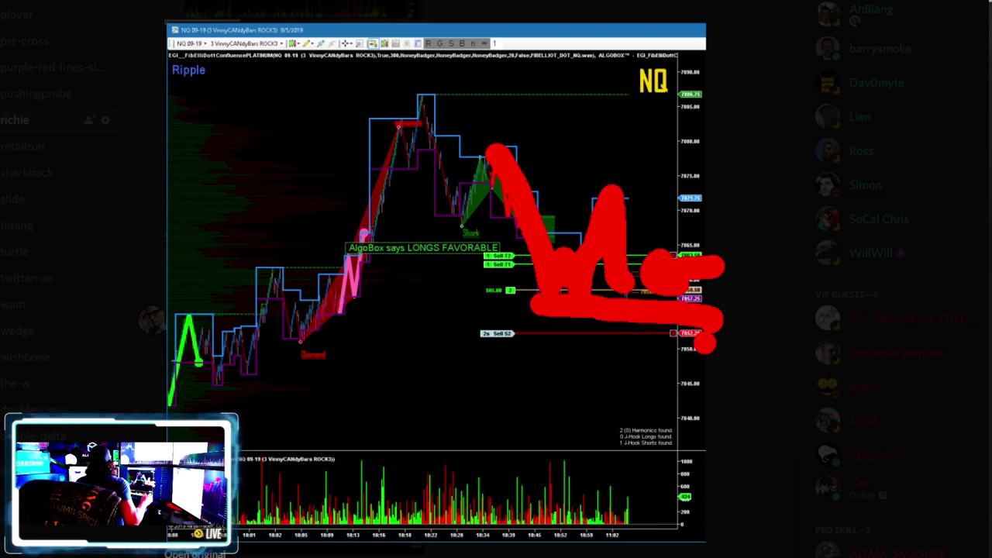
key(Escape)
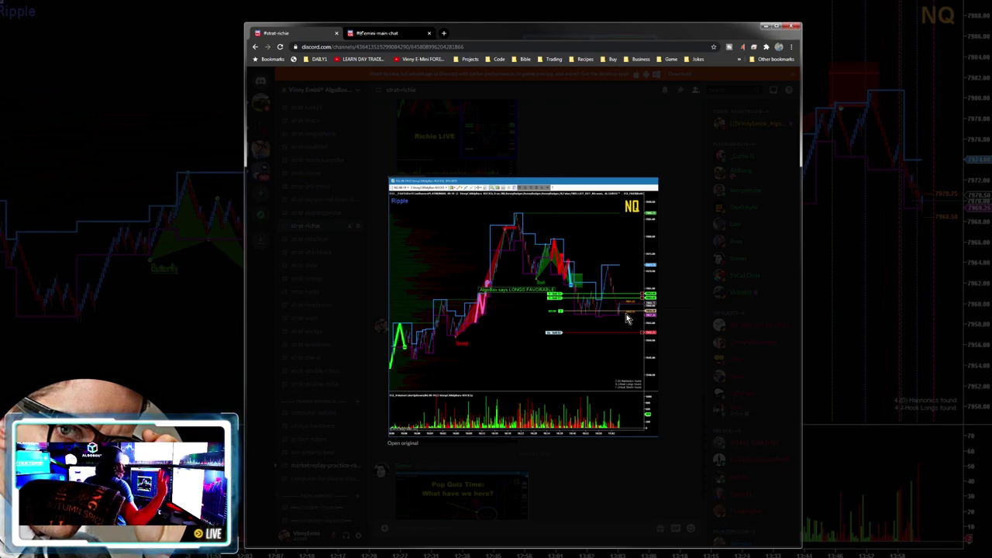
key(Escape)
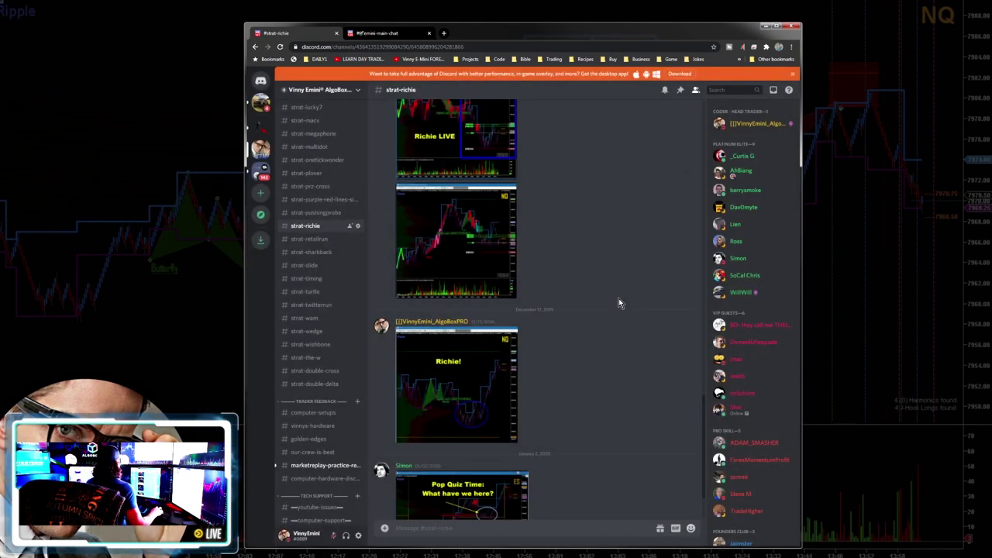
Step: Open the Richie LIVE chart image, mark the price levels beside the blue box in red, and close the image
scroll(582, 288, up, 1)
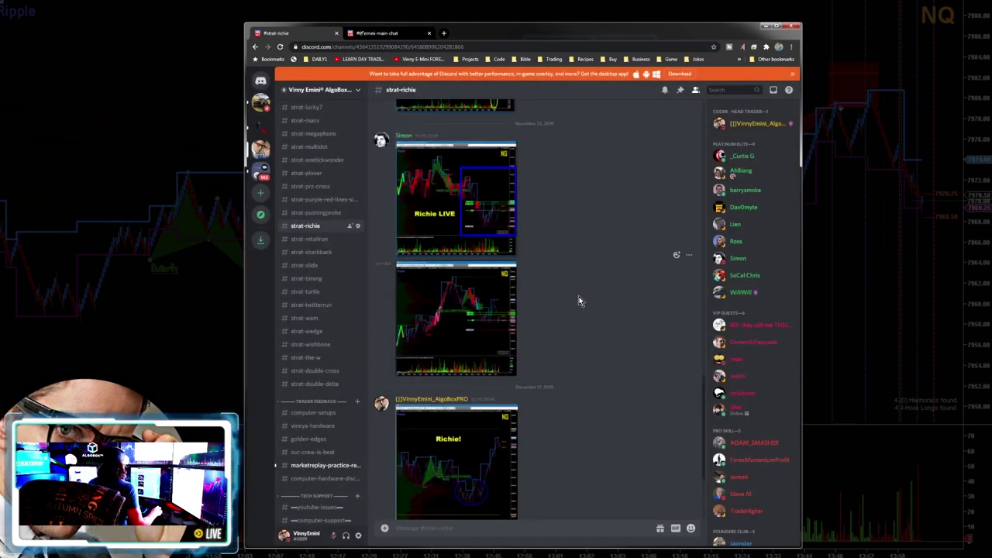
click(492, 221)
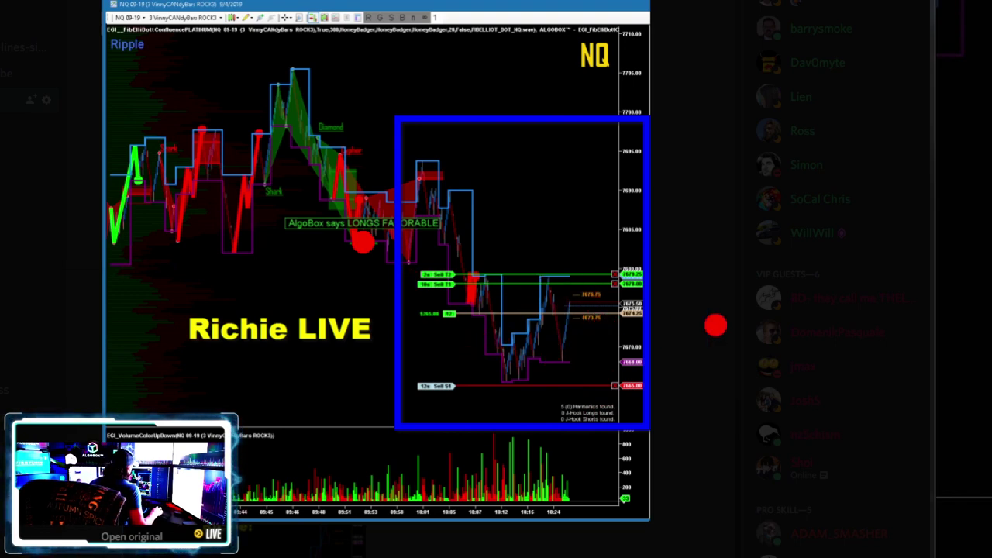
mouse_move(692, 232)
mouse_down()
mouse_move(681, 288)
mouse_move(694, 301)
mouse_up()
click(696, 311)
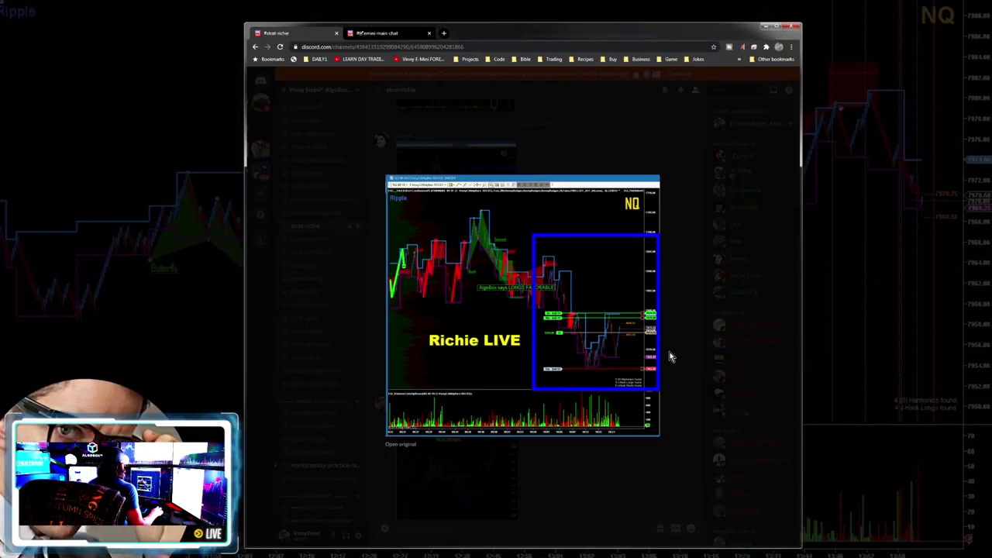
click(720, 124)
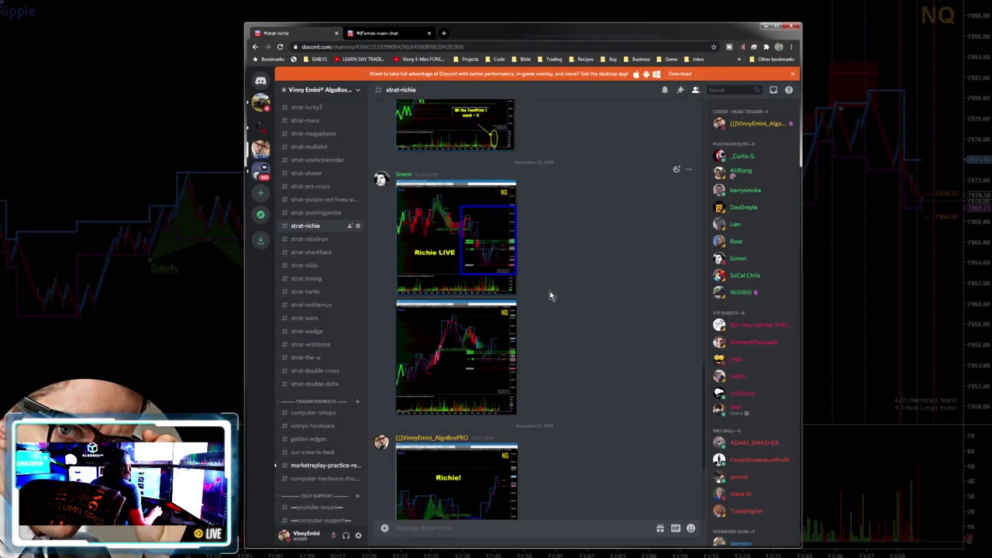
Step: Open the "All out on Red Dot" NQ chart, draw red arrows below the Richie label and toward the circled volume bar, and close the image
scroll(552, 310, up, 1)
click(494, 169)
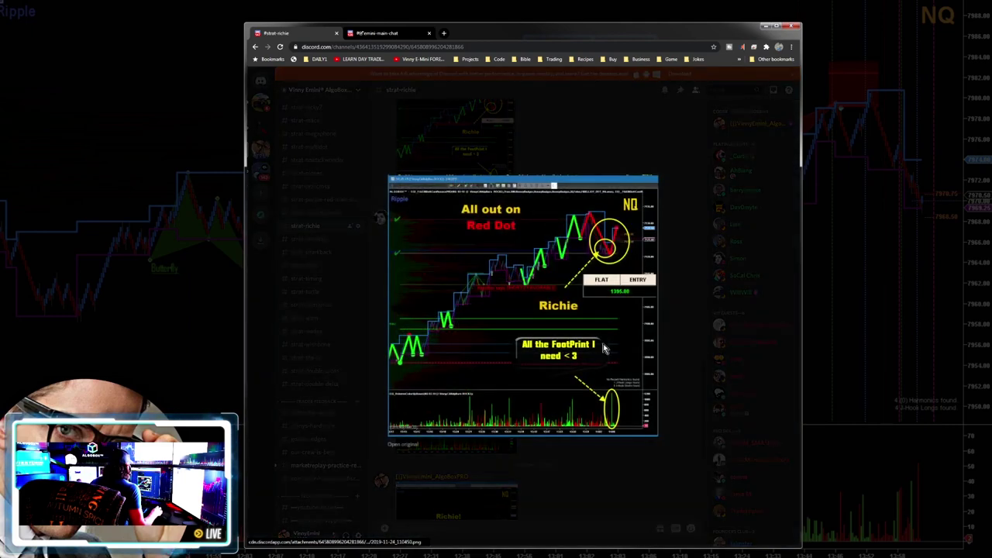
key(ctrl+1)
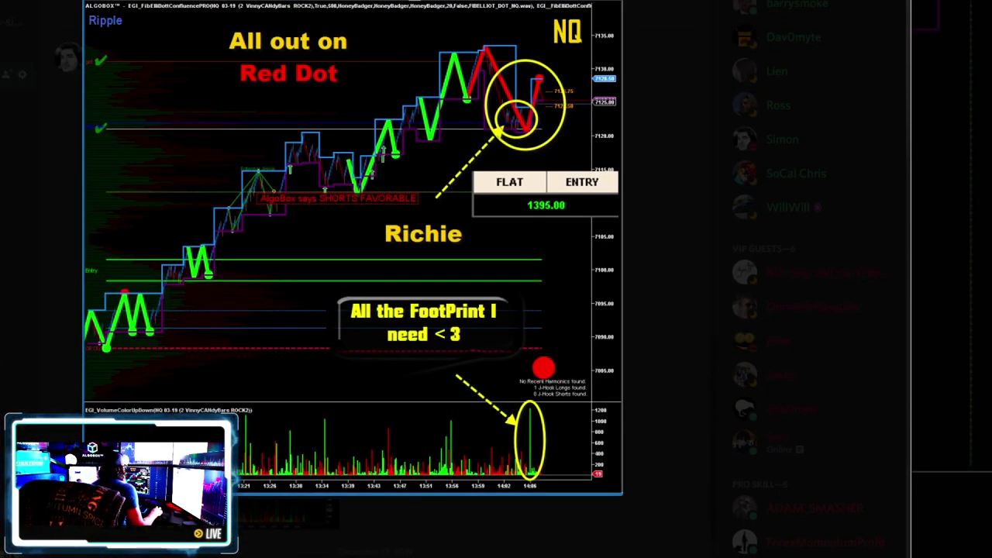
drag(583, 242, 581, 314)
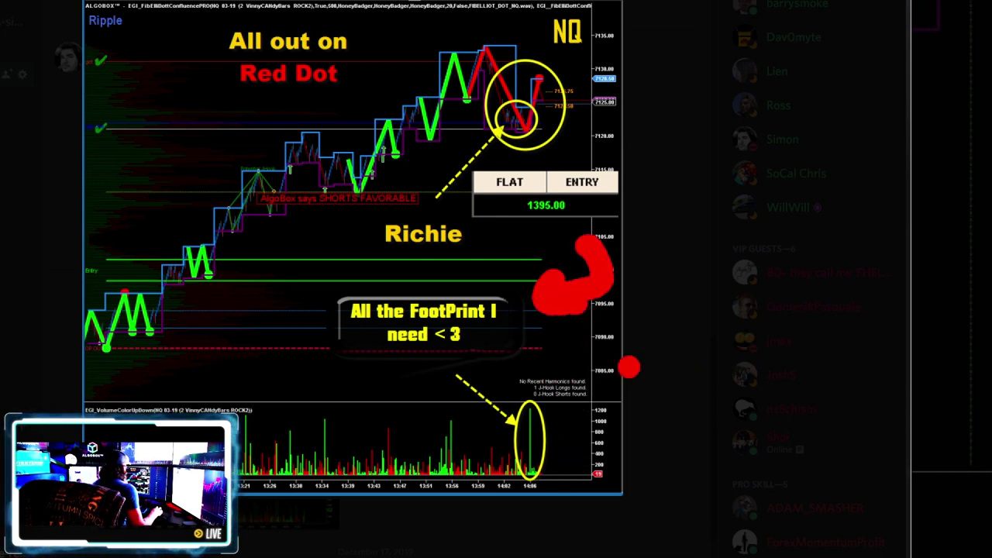
mouse_move(617, 341)
mouse_down()
mouse_move(655, 352)
mouse_move(570, 419)
mouse_move(591, 453)
mouse_up()
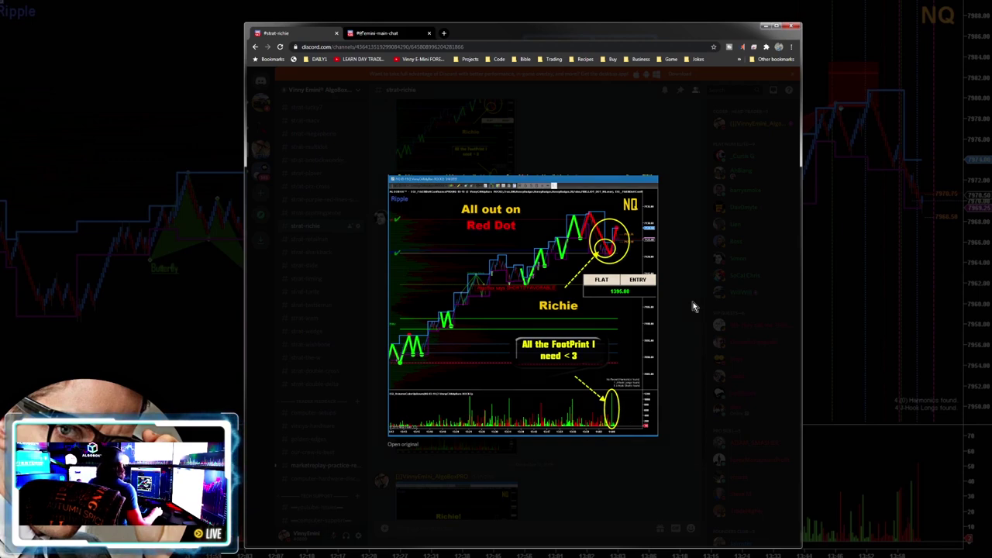
click(693, 306)
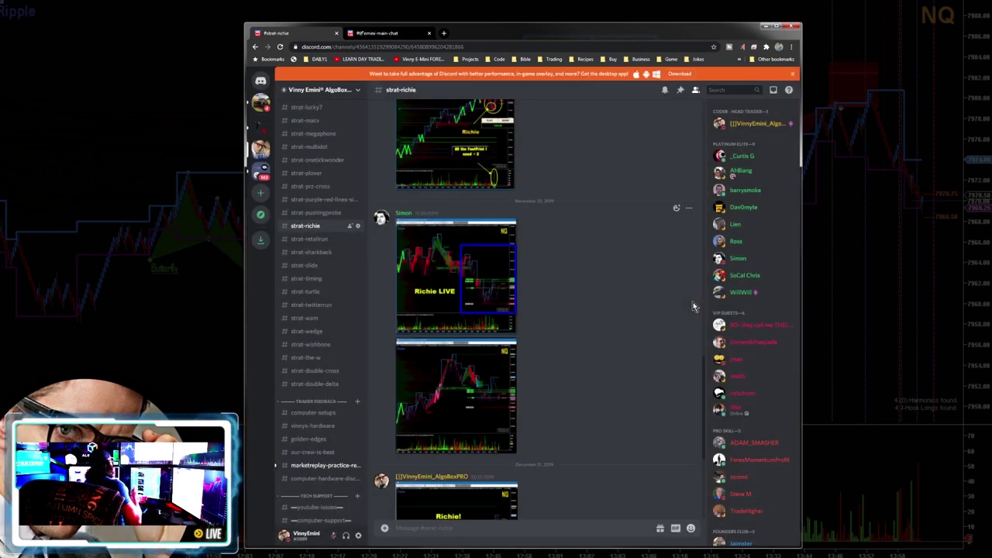
Step: Open the "Worlds Largest Richie Trade" chart, trace the Richie pattern in red, extend it into a rising zigzag past the chart, and close the image
scroll(643, 301, up, 2)
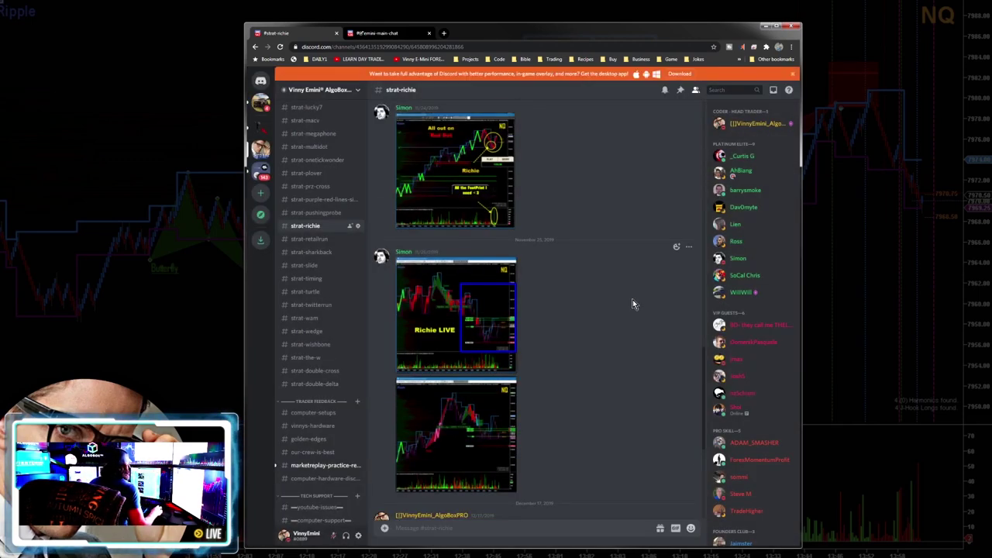
scroll(633, 302, up, 4)
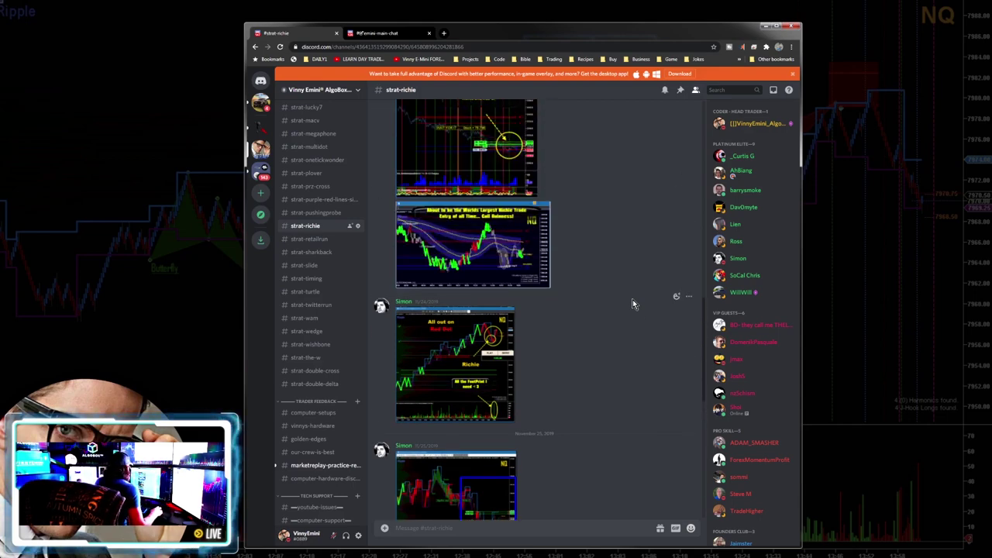
click(541, 251)
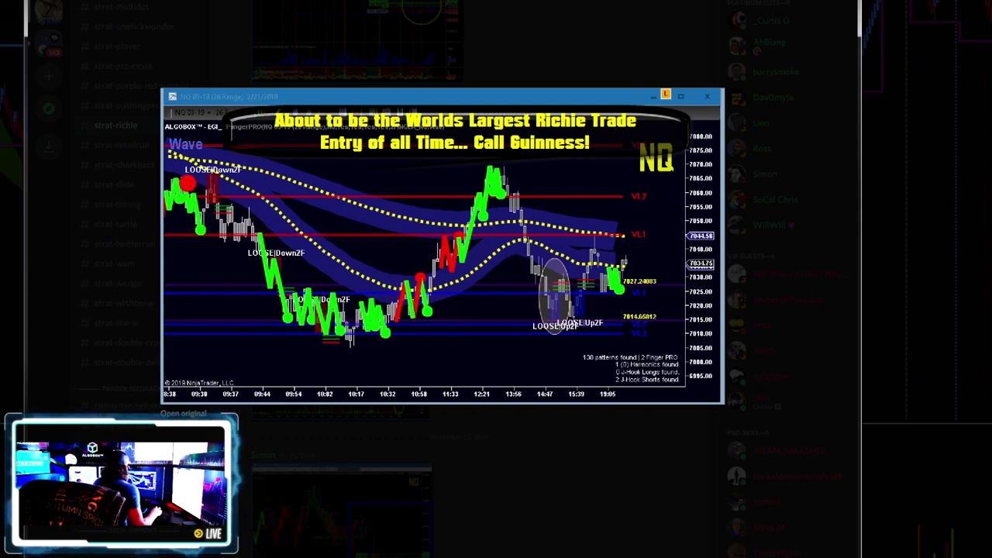
mouse_move(190, 165)
mouse_down()
mouse_move(267, 226)
mouse_move(347, 333)
mouse_up()
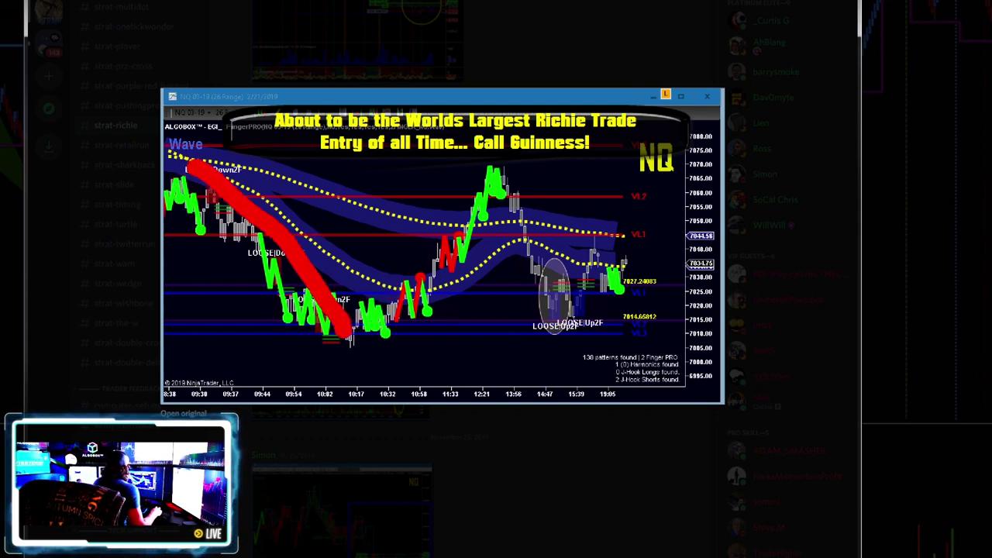
mouse_move(291, 289)
mouse_down()
mouse_move(333, 314)
mouse_move(399, 322)
mouse_move(487, 178)
mouse_move(558, 326)
mouse_up()
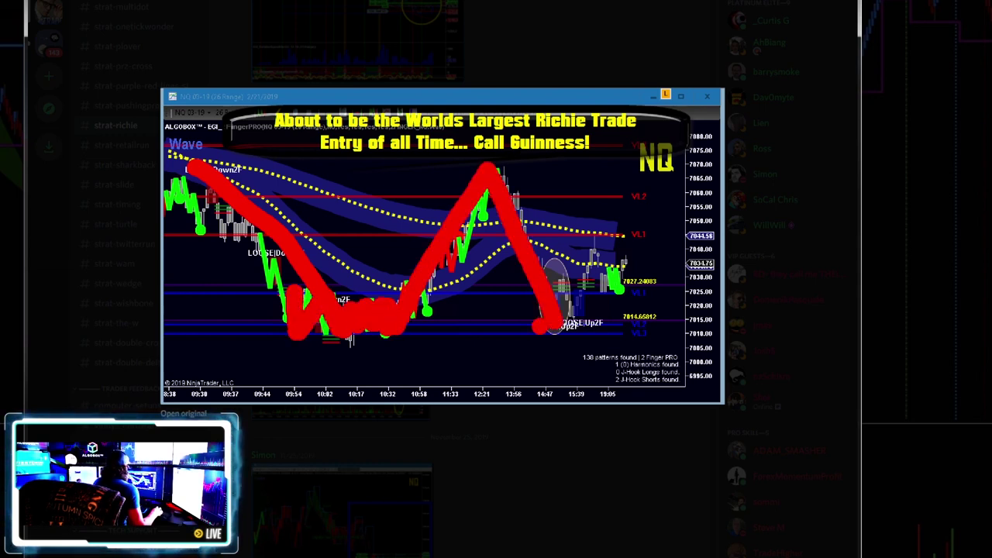
mouse_move(556, 310)
mouse_down()
mouse_move(600, 256)
mouse_move(772, 118)
mouse_move(813, 68)
mouse_up()
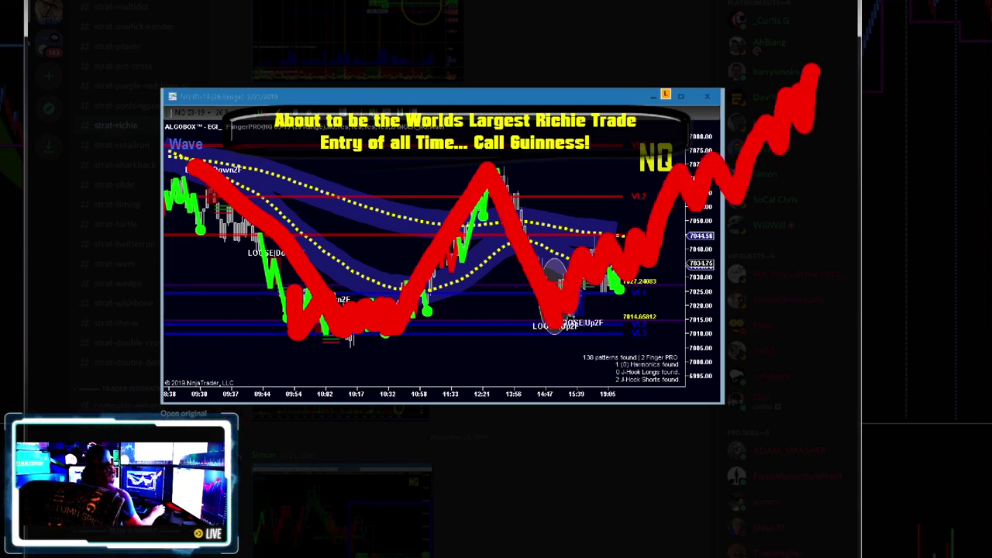
key(Escape)
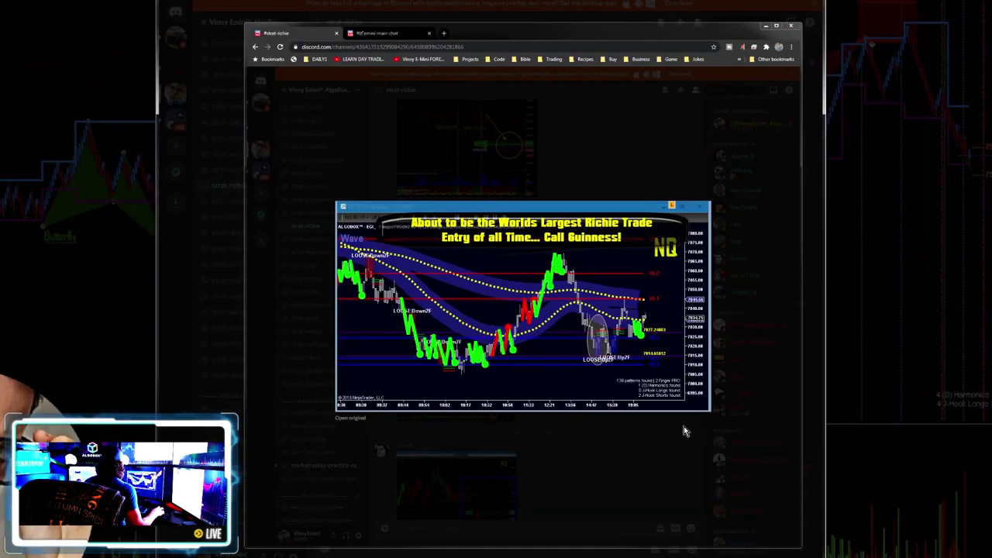
click(605, 176)
Step: Open the "RICHIE SHOWED UP" chart, point out the circled entry area up close, and close the image
scroll(610, 385, up, 3)
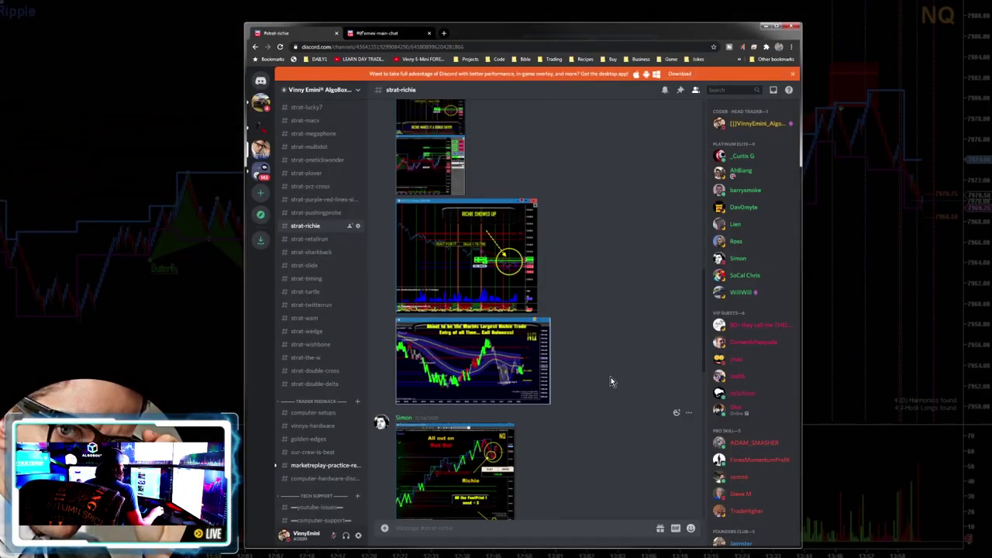
click(504, 252)
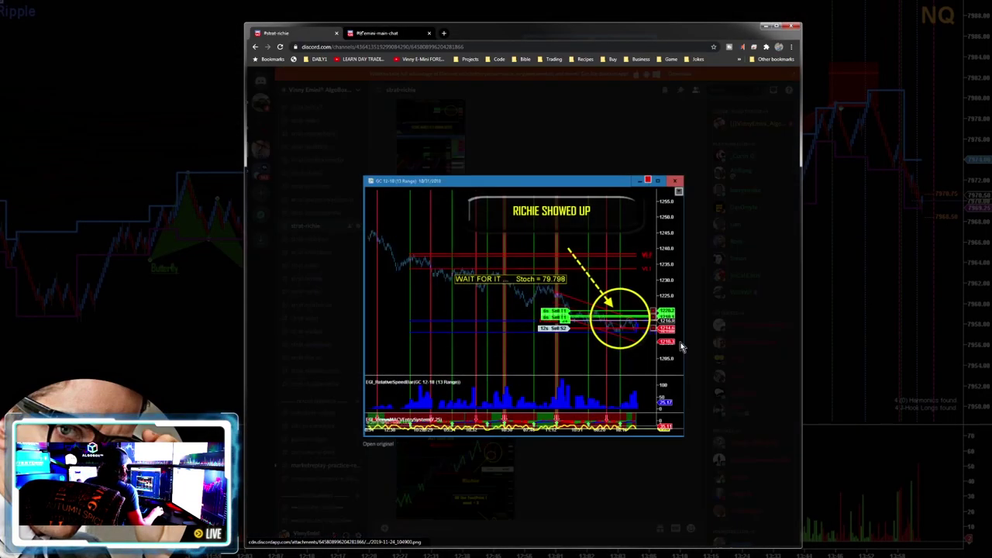
key(ctrl+1)
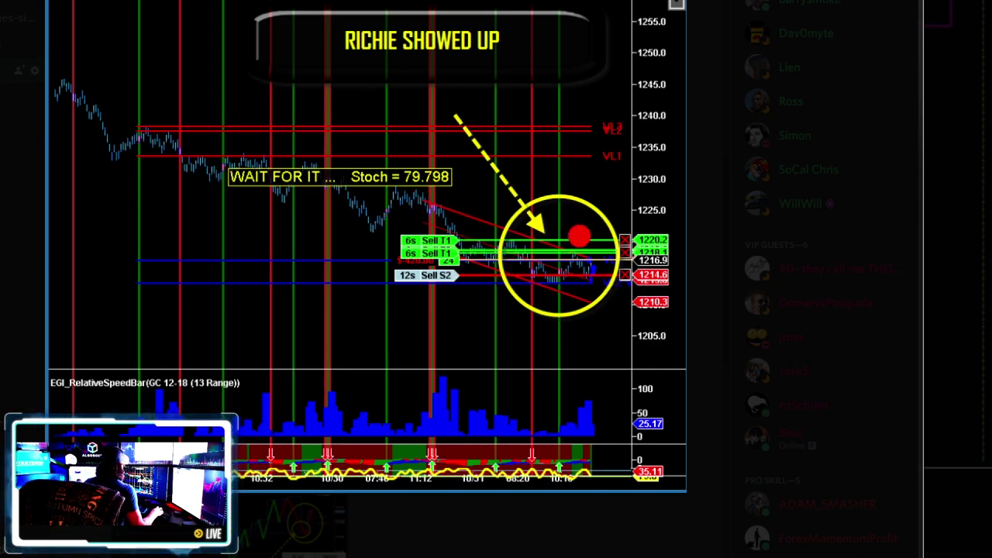
key(Escape)
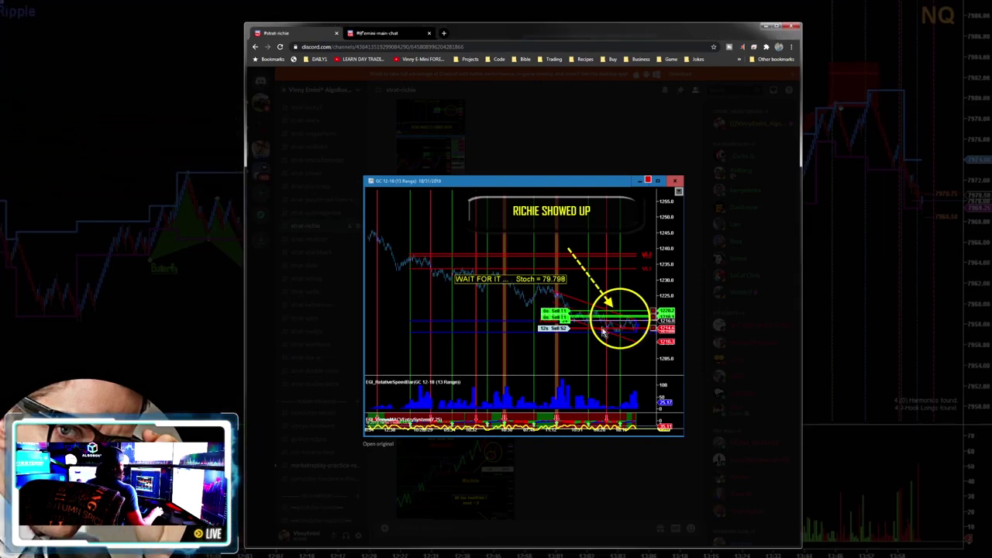
click(630, 153)
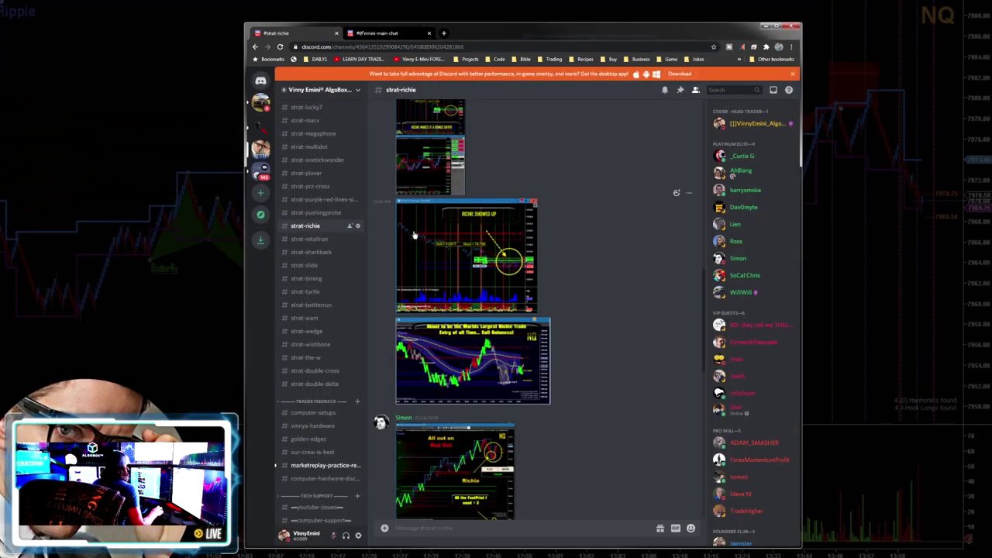
Step: Open the "RICHIE MAKES IT A BONUS DAY!!!!" image, trace its lower chart's pattern in red, point an arrow at the volume bars, and close it
click(453, 186)
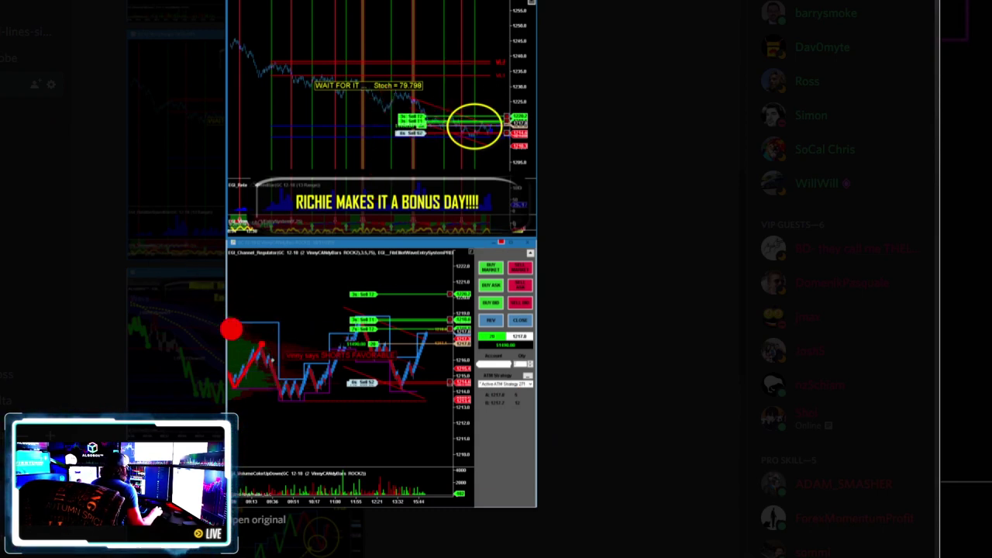
mouse_move(219, 313)
mouse_down()
mouse_move(288, 396)
mouse_move(330, 397)
mouse_move(371, 329)
mouse_move(419, 394)
mouse_move(432, 330)
mouse_move(453, 318)
mouse_move(457, 335)
mouse_up()
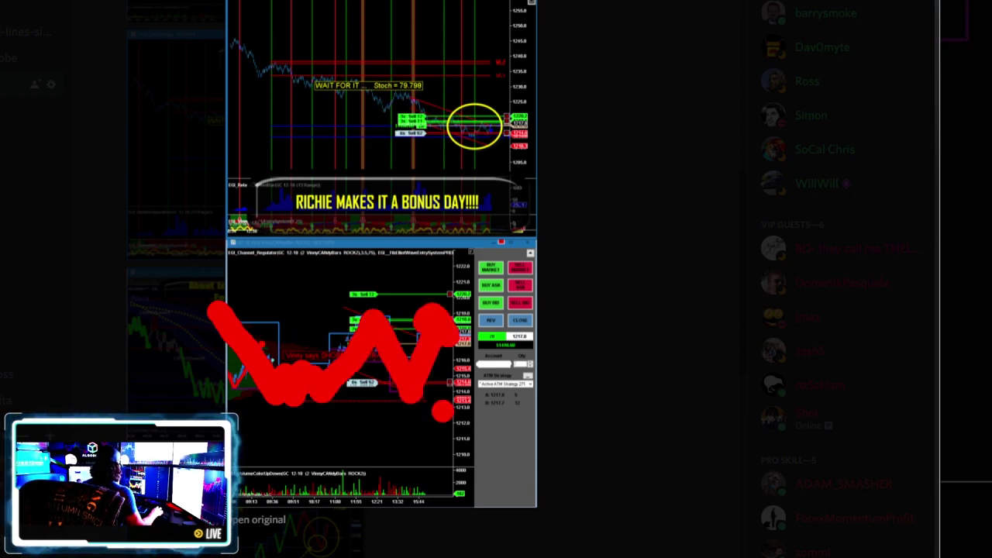
mouse_move(535, 399)
mouse_down()
mouse_move(442, 476)
mouse_move(489, 479)
mouse_up()
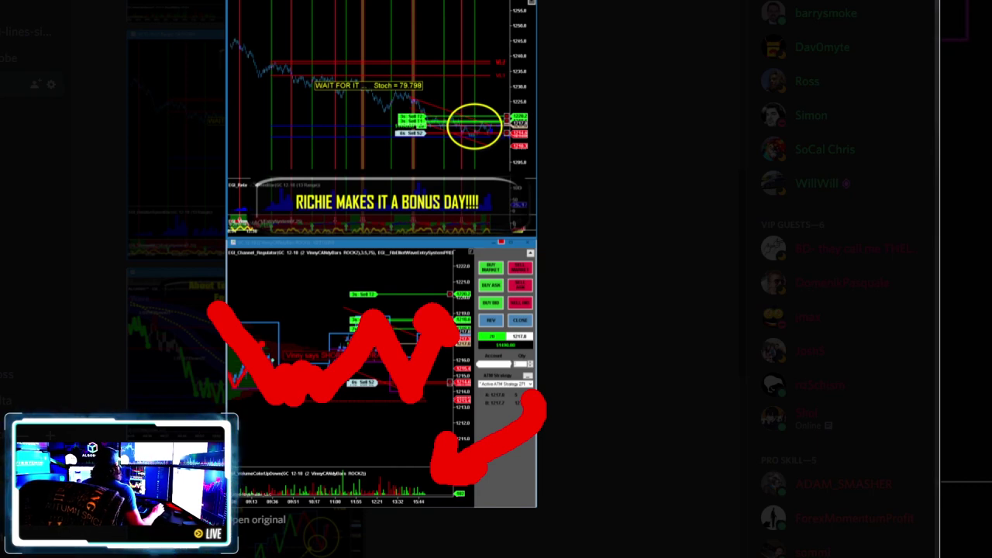
click(658, 372)
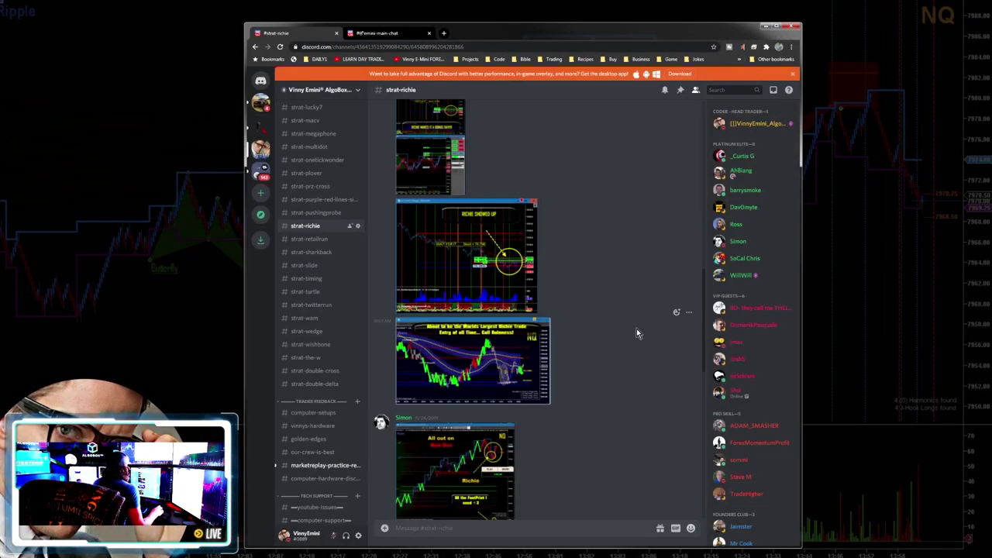
Step: View the chat screenshot with the hand-drawn pink entry sketch circled in blue, and close it
scroll(637, 332, up, 4)
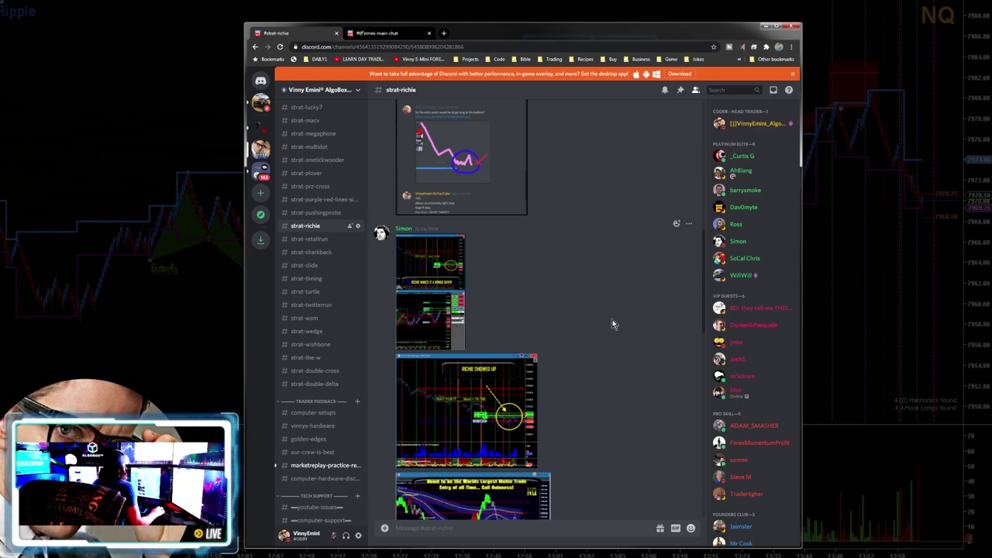
click(476, 171)
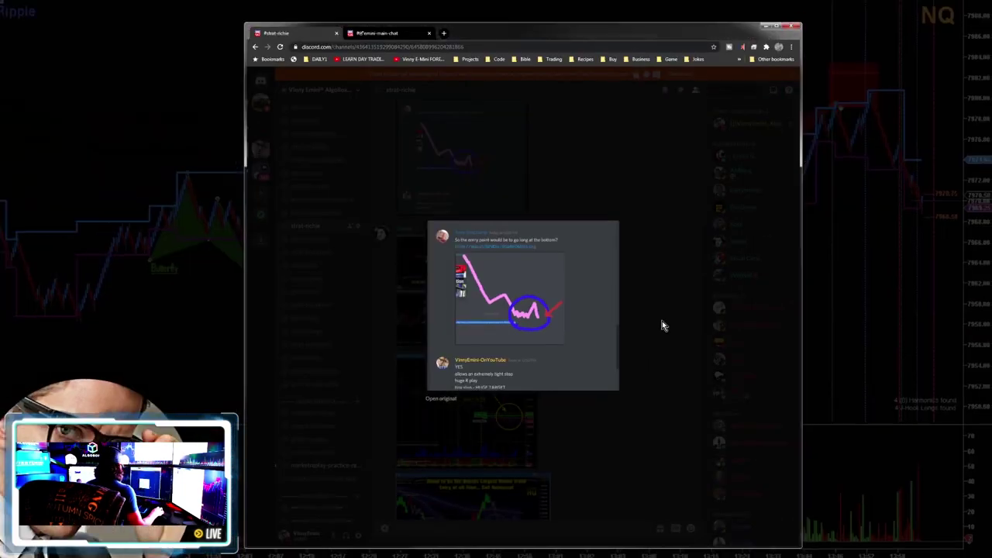
click(667, 333)
Step: View the "hello, lil Richie" chart and the "BLUE RICHIE TRADE" chart at full size, closing each image
scroll(650, 353, up, 3)
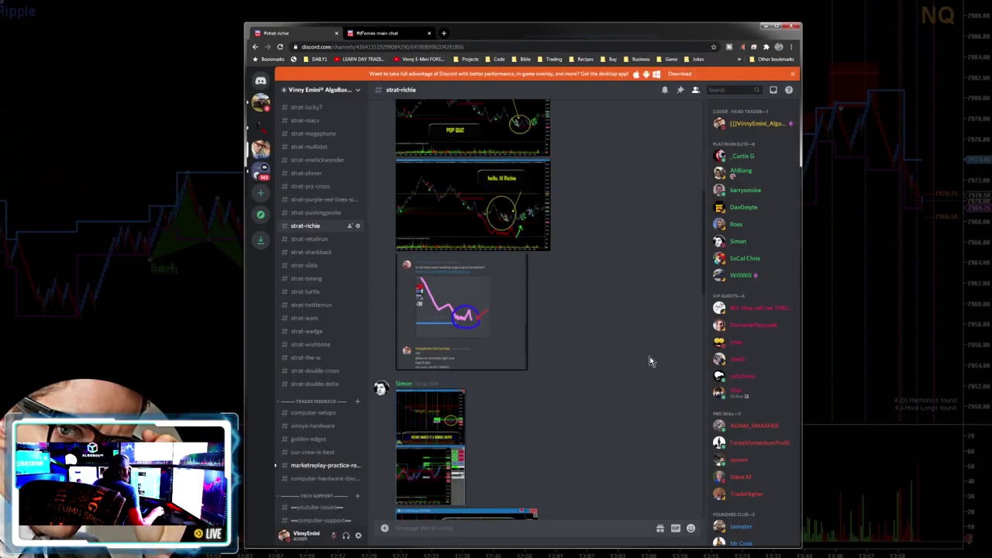
click(520, 299)
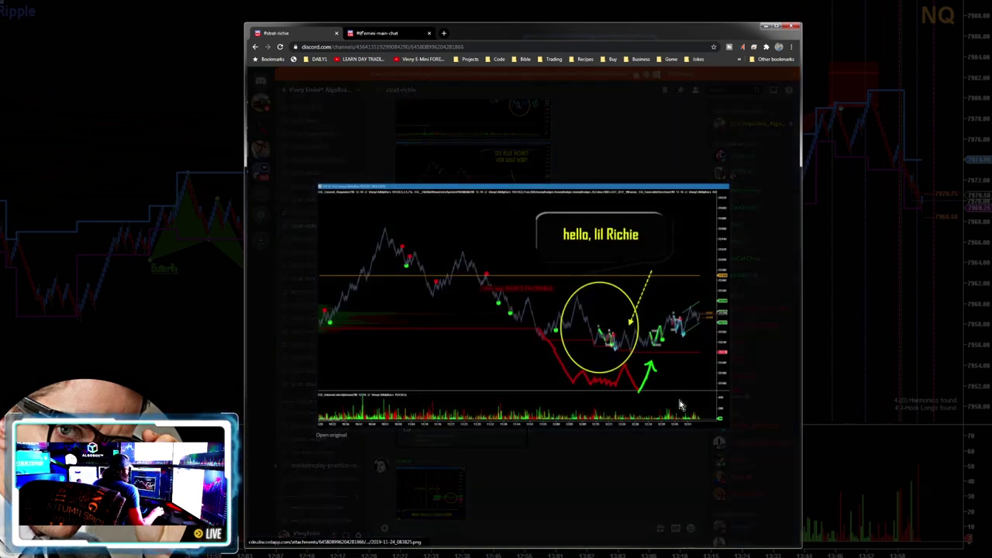
click(620, 174)
scroll(626, 314, up, 3)
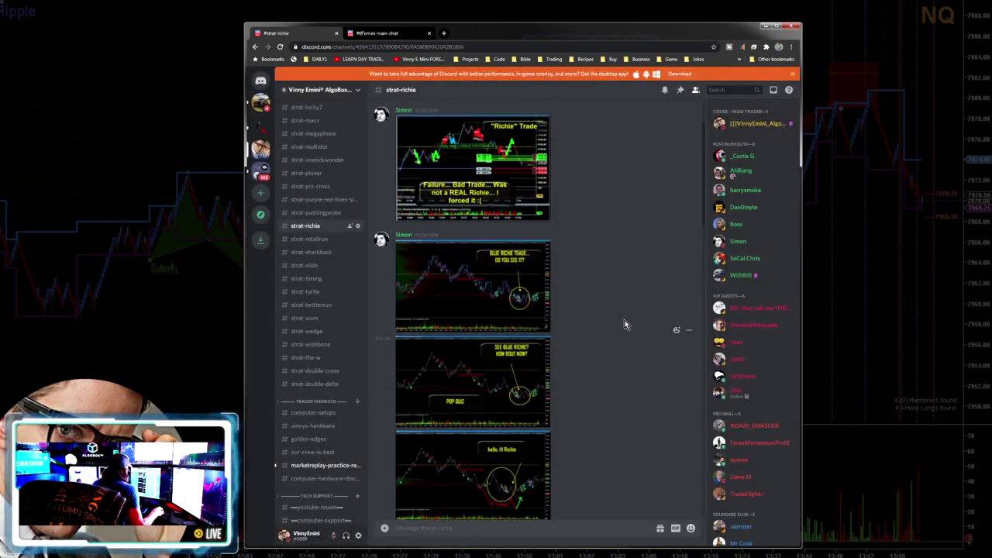
click(529, 299)
click(631, 196)
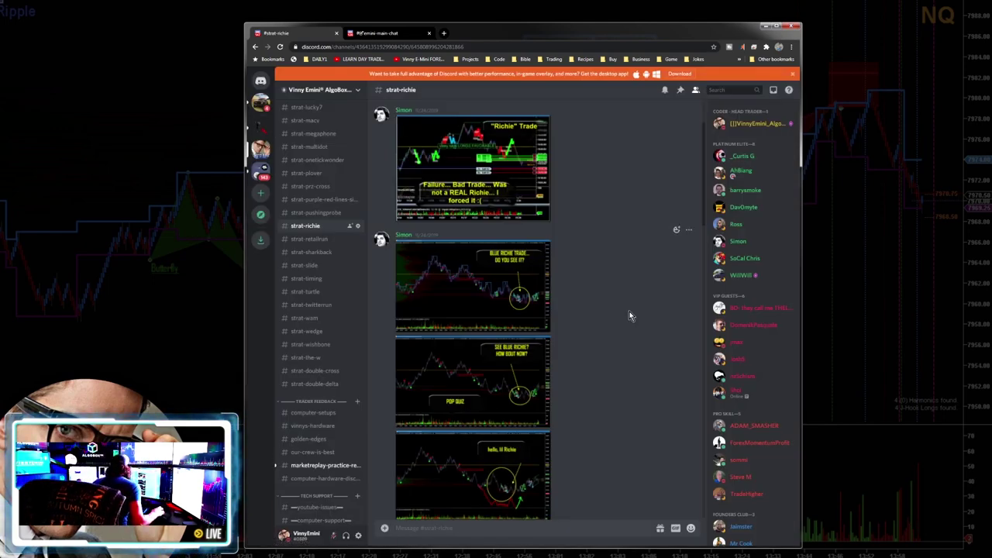
Step: Check the start of the strat-richie channel, switch to the emini-main-chat channel, and look through the members' posted performance reports
scroll(630, 311, up, 2)
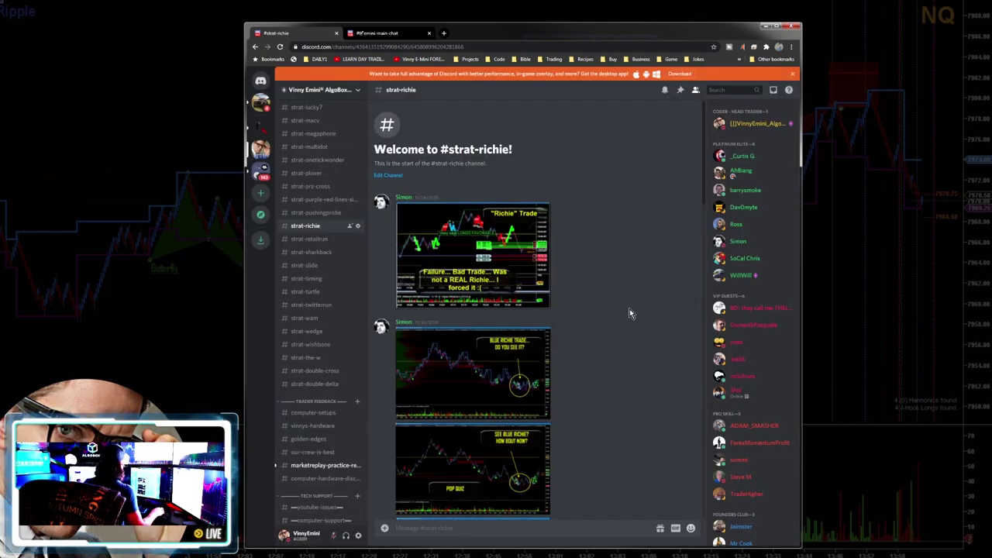
scroll(629, 310, down, 5)
scroll(641, 310, up, 5)
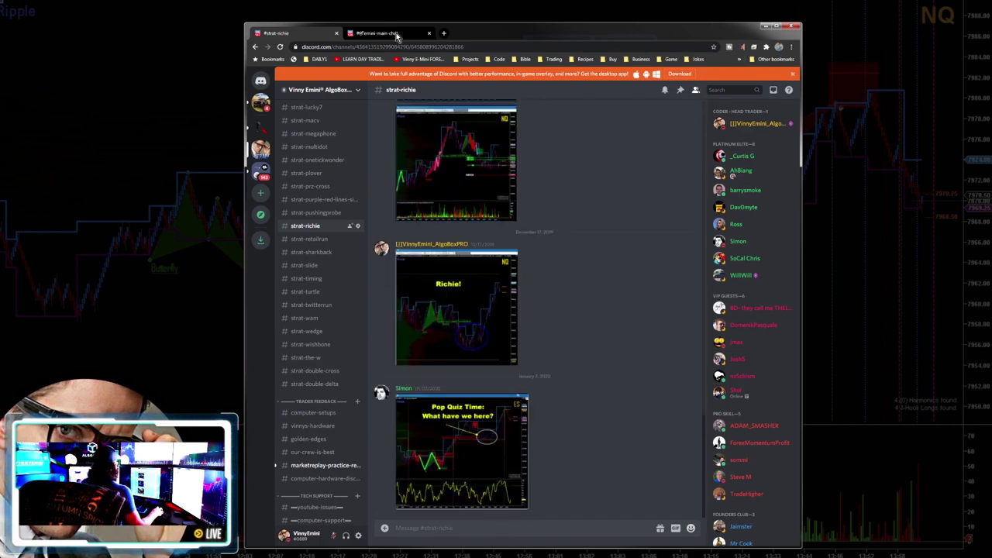
click(395, 33)
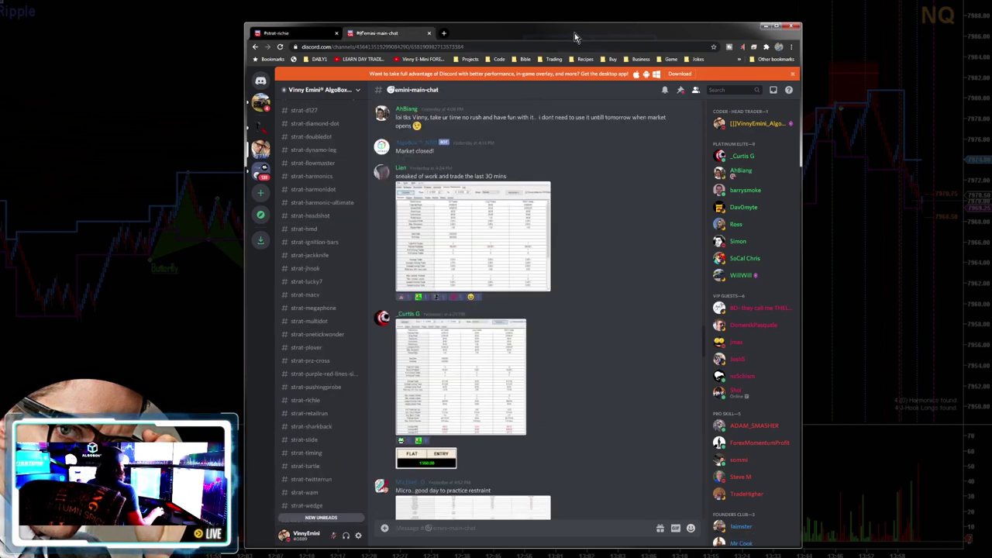
drag(575, 28, 576, 17)
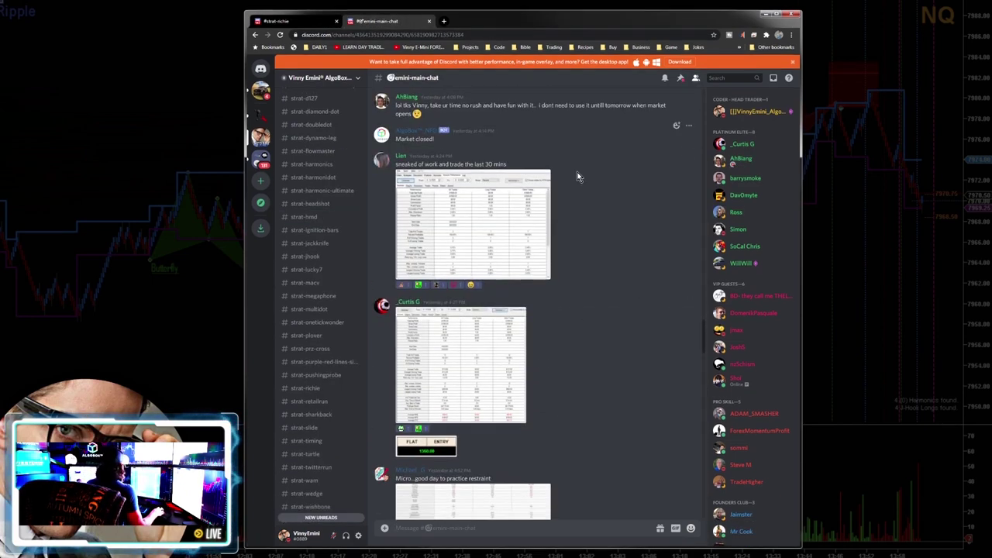
scroll(613, 268, down, 10)
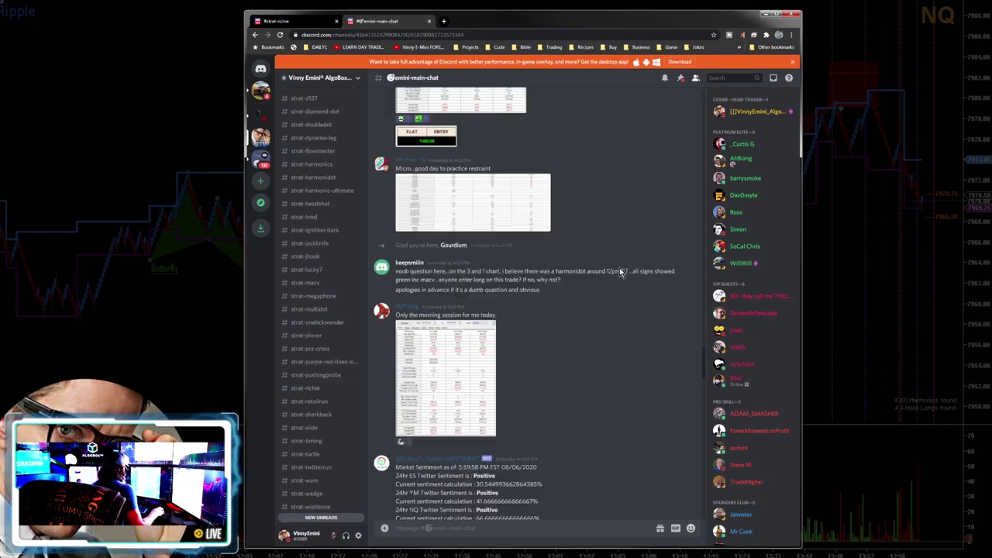
scroll(563, 265, down, 3)
scroll(563, 265, up, 5)
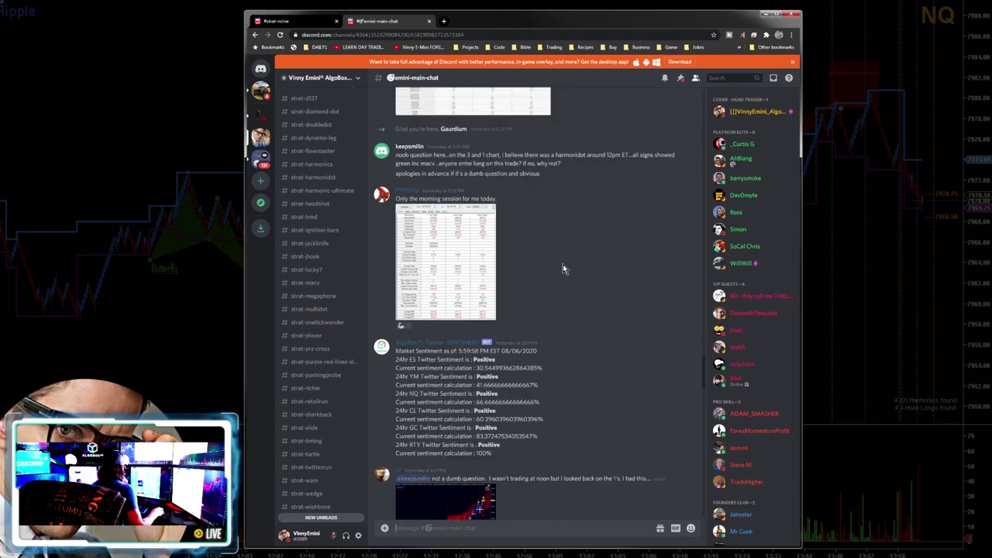
Step: Open the performance report posted under "Only the morning session for me today.", circle its Profit Factor in red, and close the image
click(481, 311)
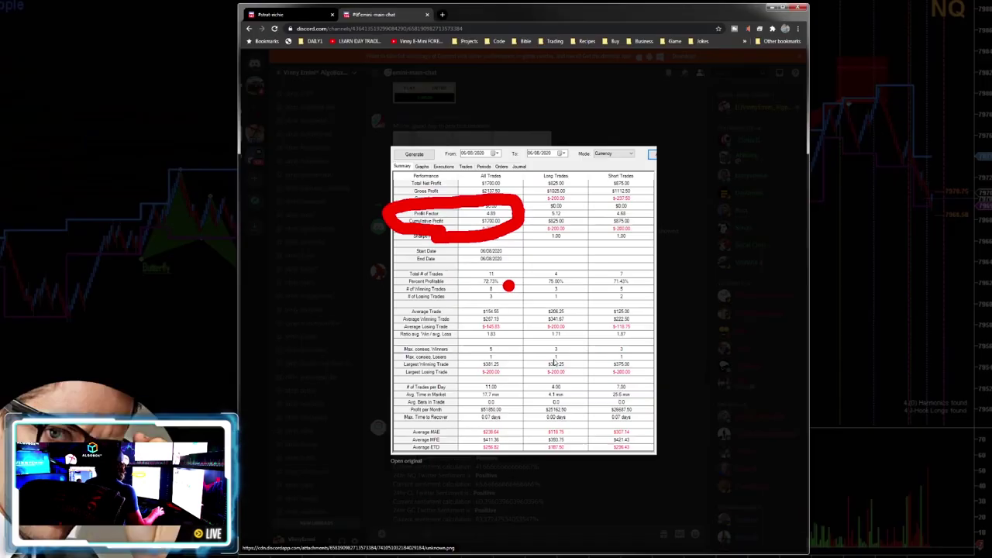
key(Escape)
click(595, 124)
scroll(615, 218, up, 1)
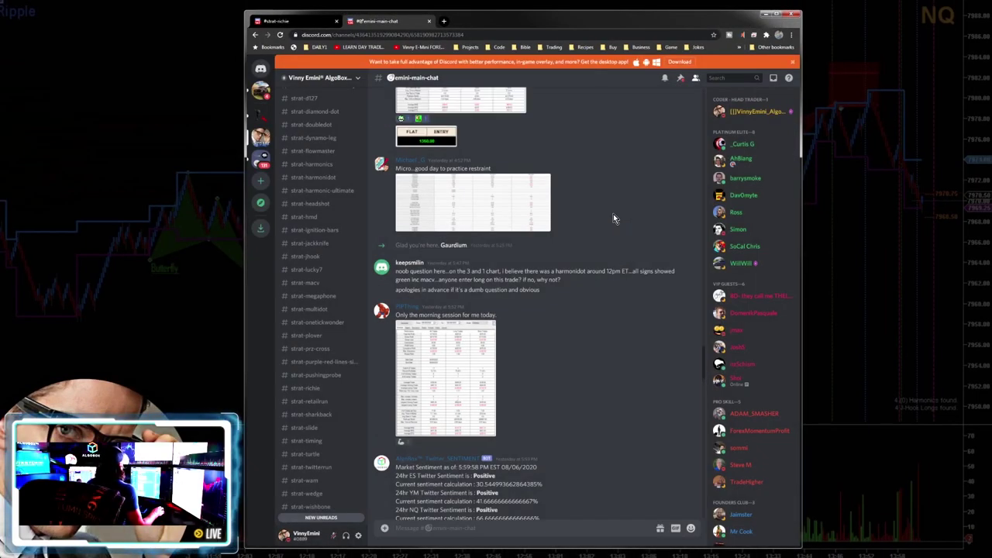
Step: Open the original of the "Micro...good day to practice restraint" report, circle its All Trades Profit Factor in red, and return to the chat
click(487, 209)
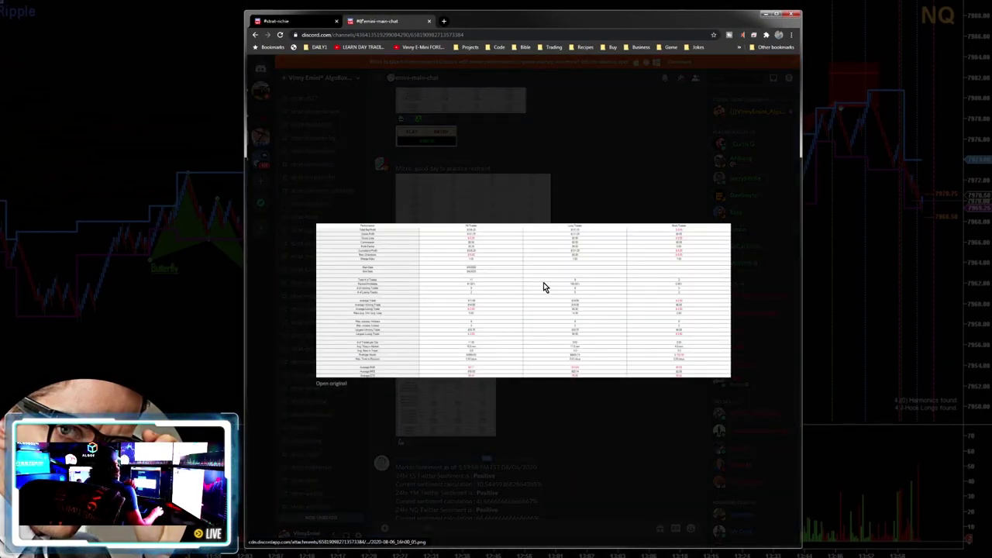
click(331, 383)
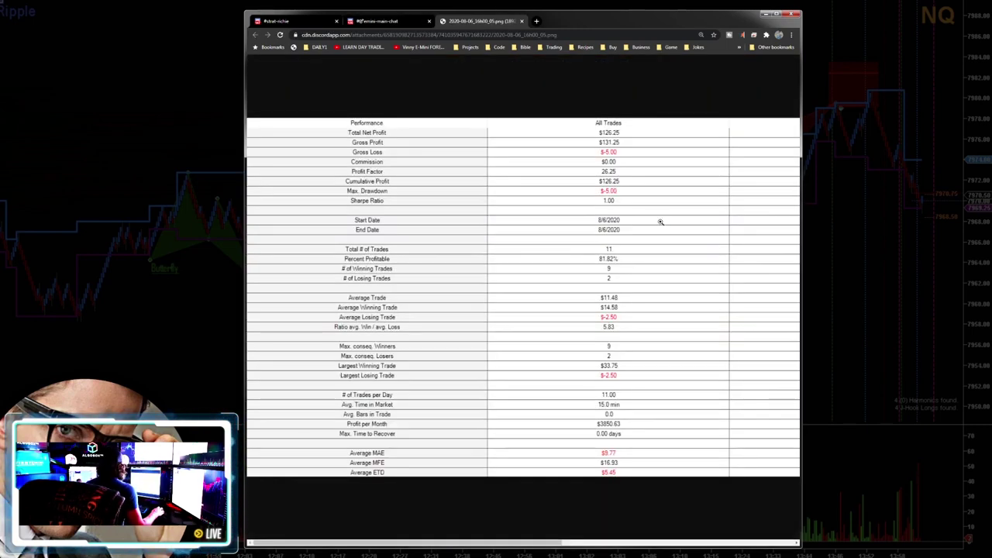
mouse_move(650, 92)
mouse_down()
mouse_move(664, 87)
mouse_move(655, 124)
mouse_up()
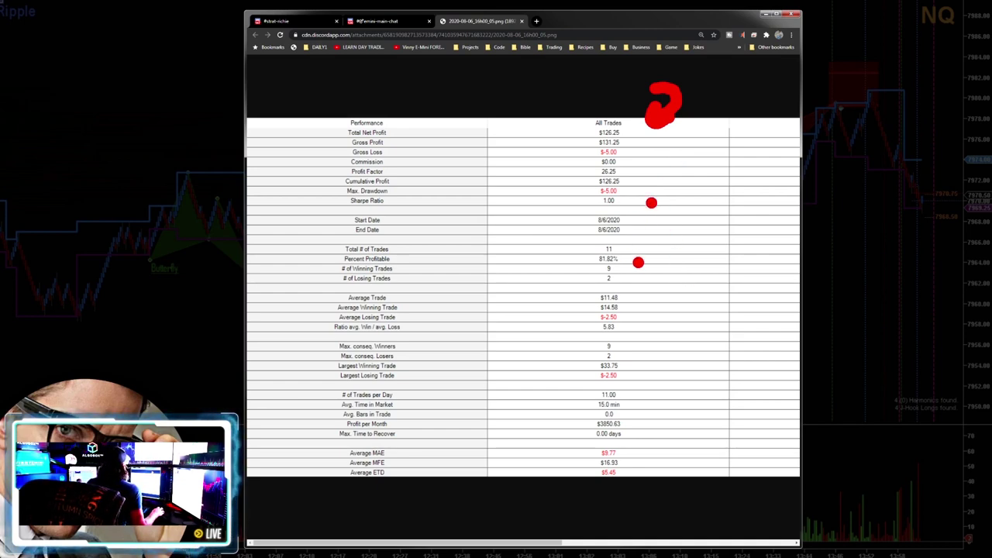
drag(629, 161, 634, 180)
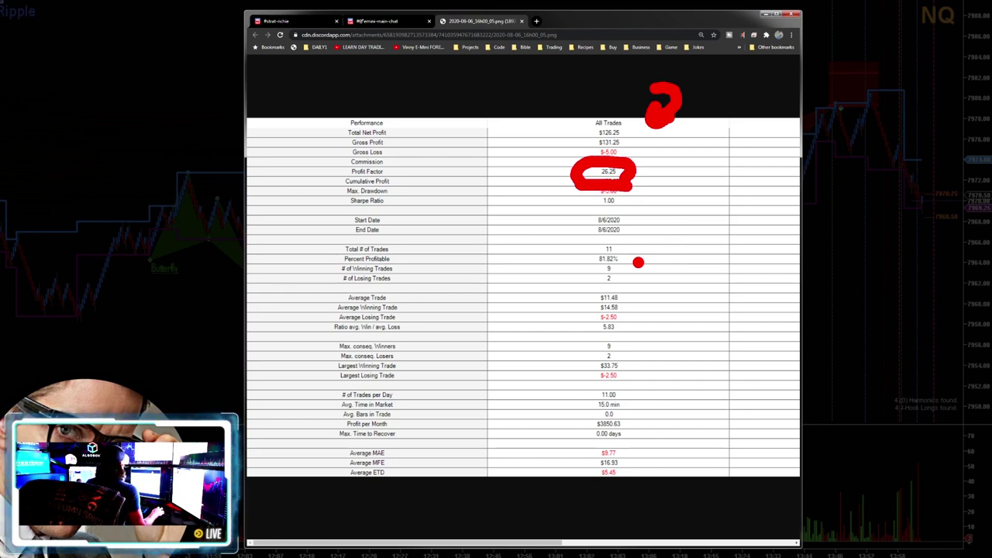
click(403, 24)
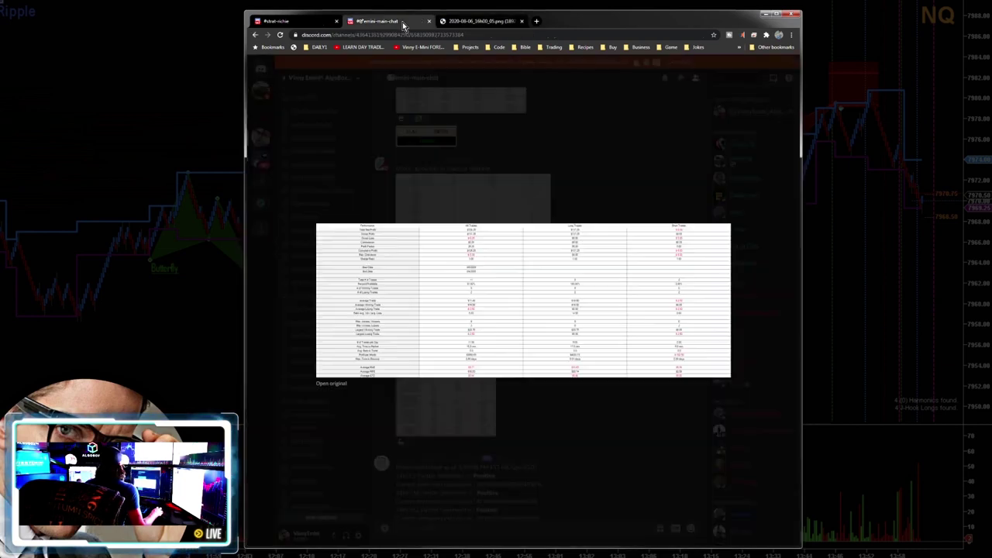
click(627, 186)
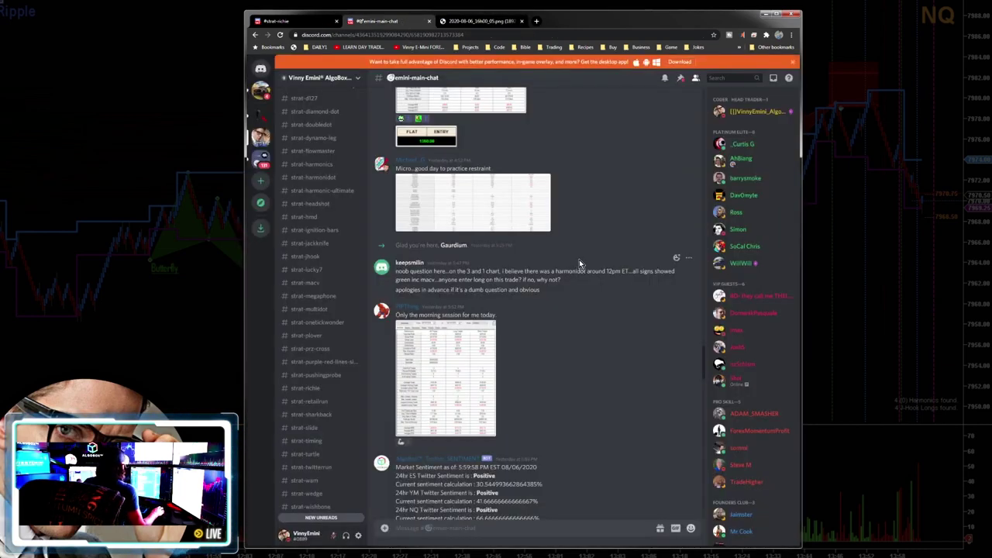
Step: View the performance report posted above the FLAT / ENTRY image, mark its All Trades figures, and close the image
scroll(582, 264, up, 5)
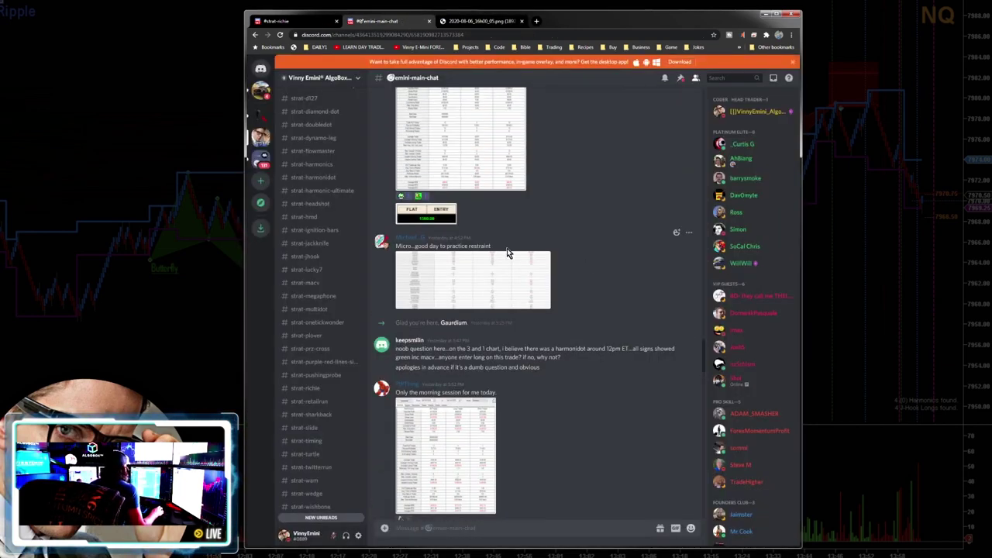
click(481, 252)
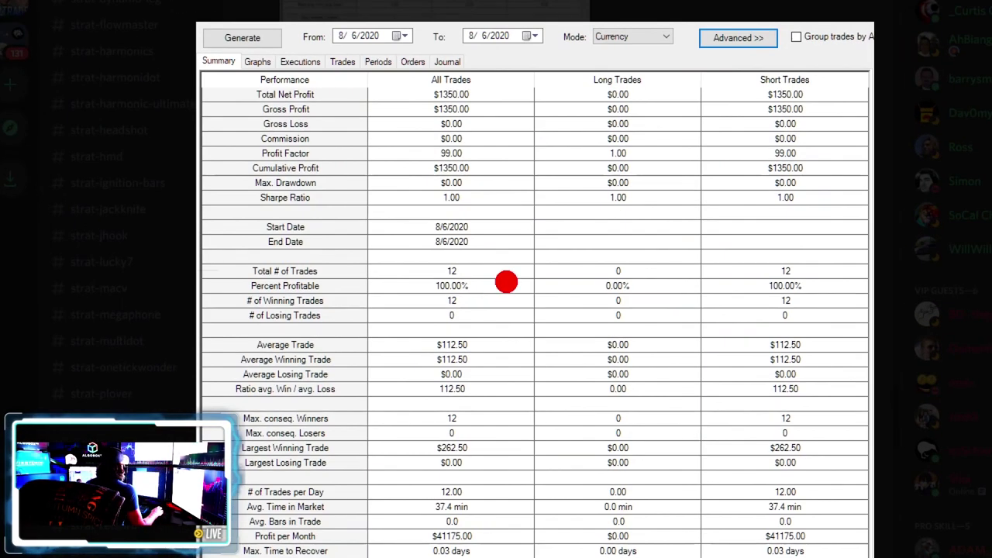
mouse_move(464, 138)
mouse_down()
mouse_move(487, 142)
mouse_move(465, 139)
mouse_up()
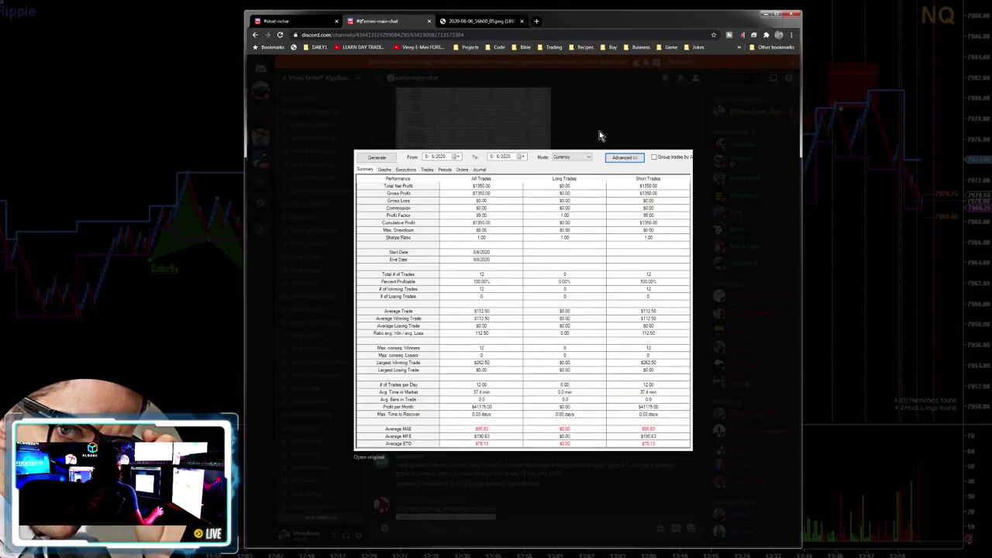
click(599, 132)
Step: Open the report posted under "sneaked of work and trade the last 30 mins", circle its All Trades profit in red, and close it
scroll(598, 267, up, 3)
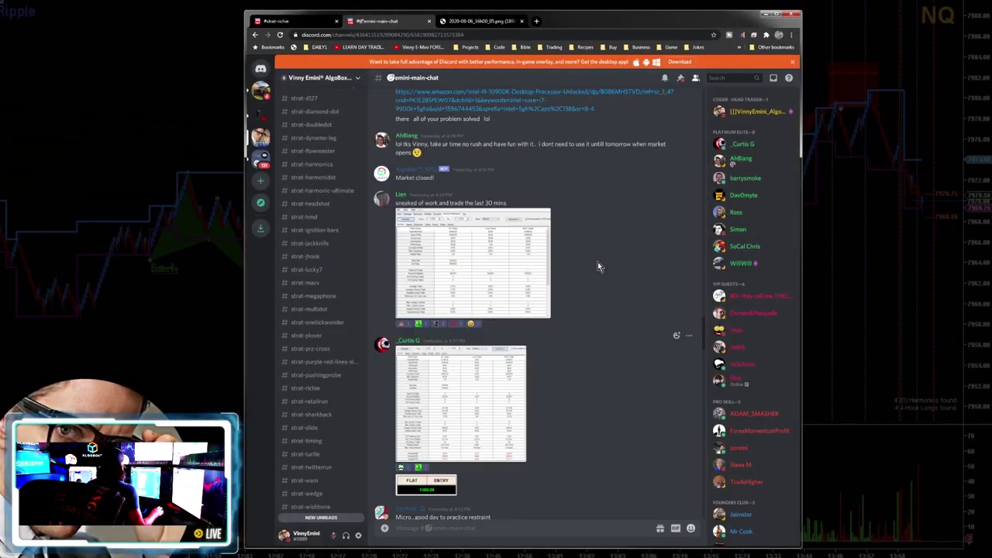
click(473, 256)
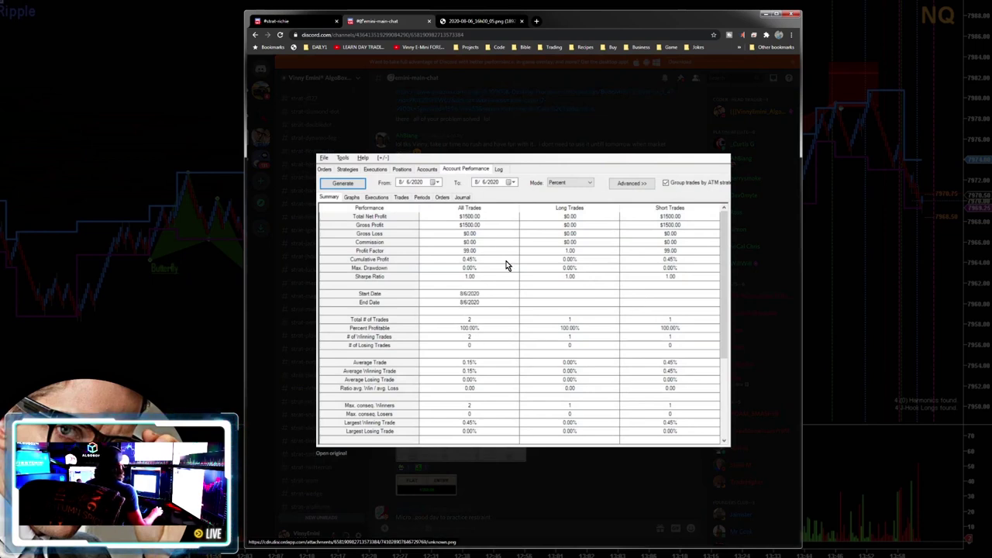
drag(496, 225, 488, 248)
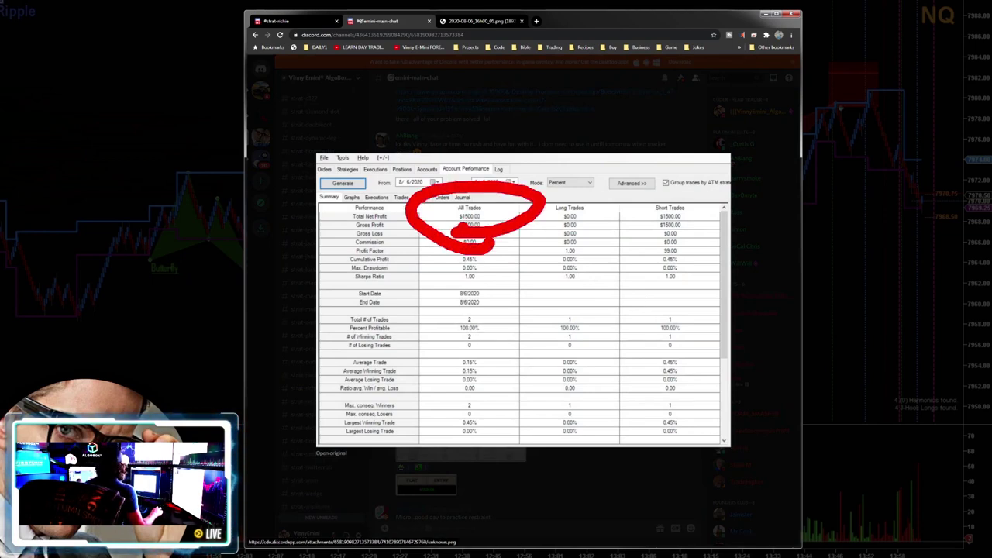
click(540, 105)
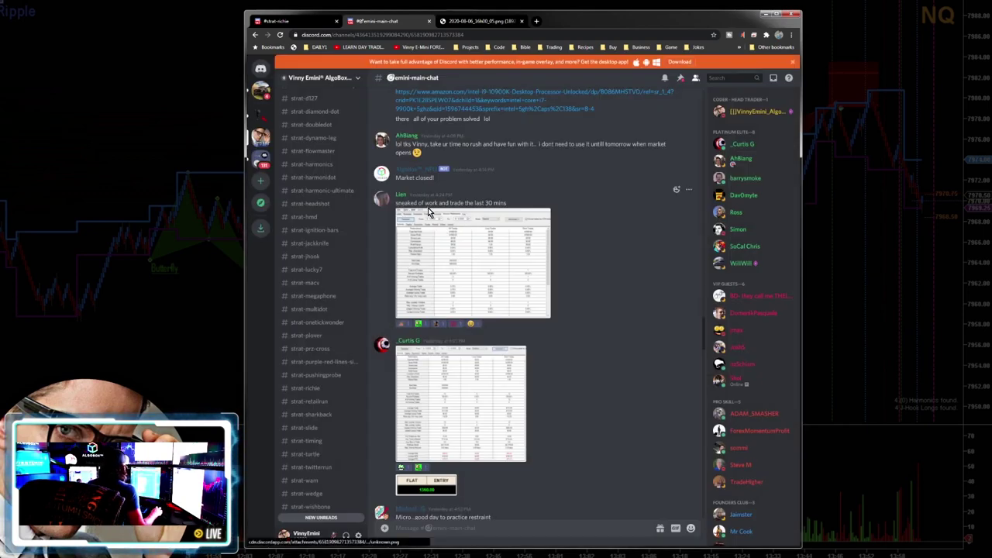
click(548, 271)
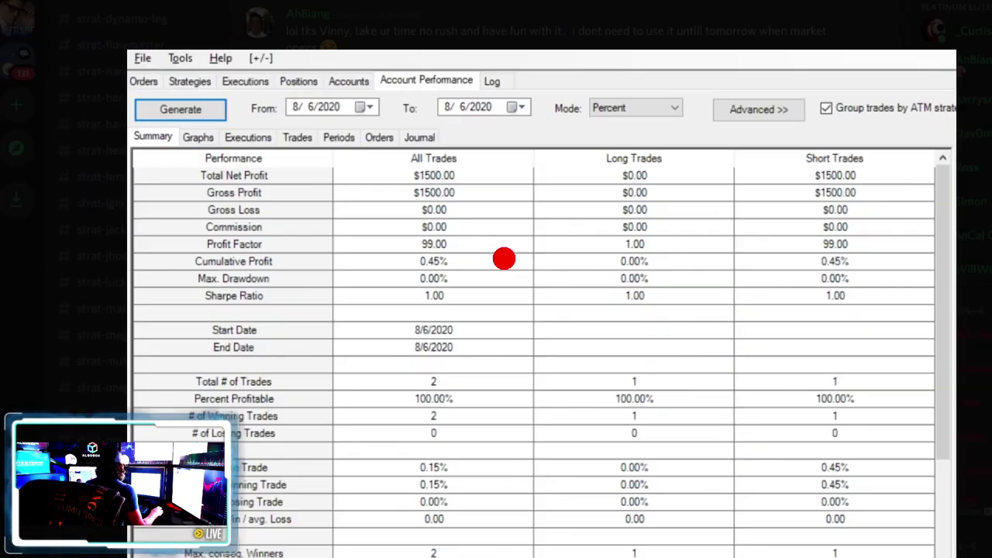
mouse_move(523, 229)
mouse_down()
mouse_move(416, 209)
mouse_move(507, 245)
mouse_up()
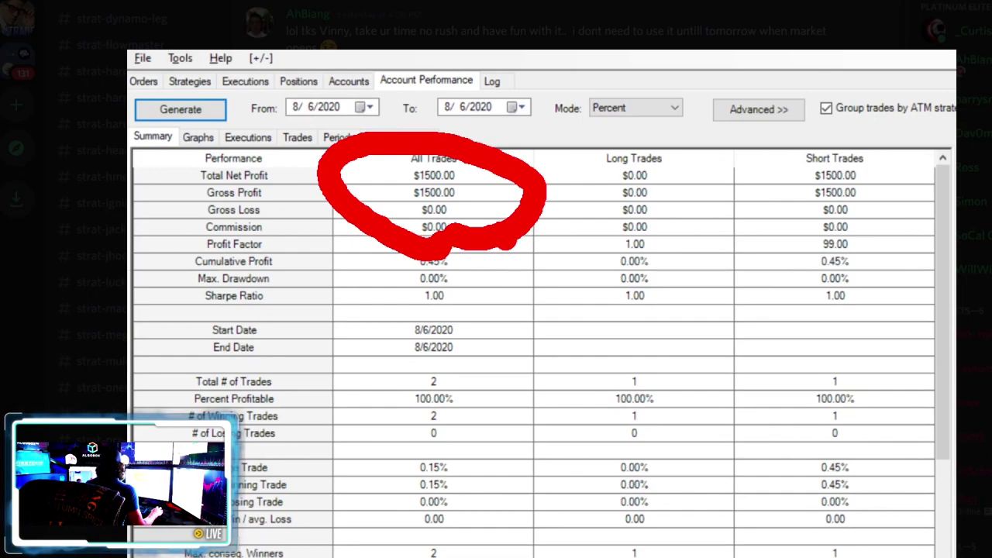
key(Escape)
Step: Look back through the older chat messages to the lunchbot results, view the LunchBot PnL image, and close it
scroll(562, 267, up, 10)
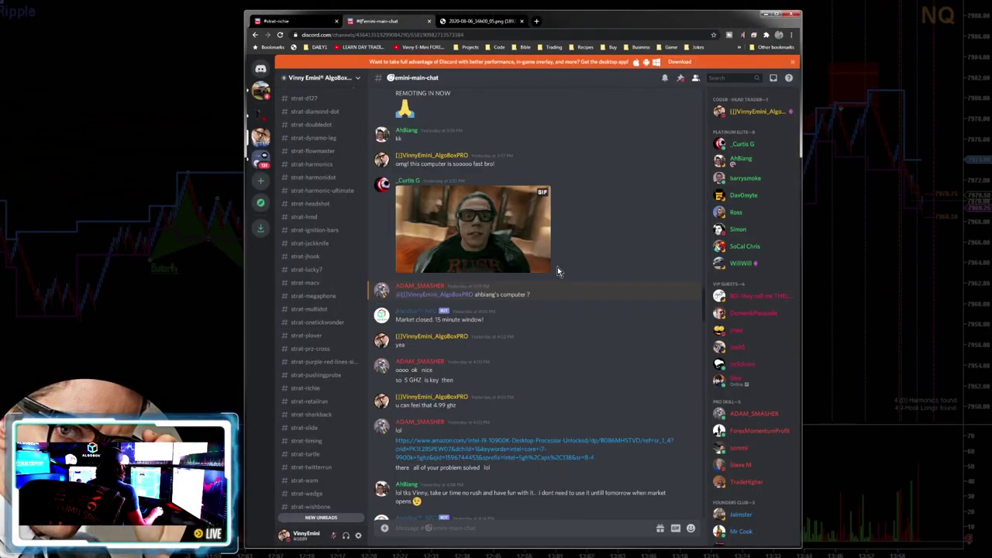
scroll(558, 271, up, 10)
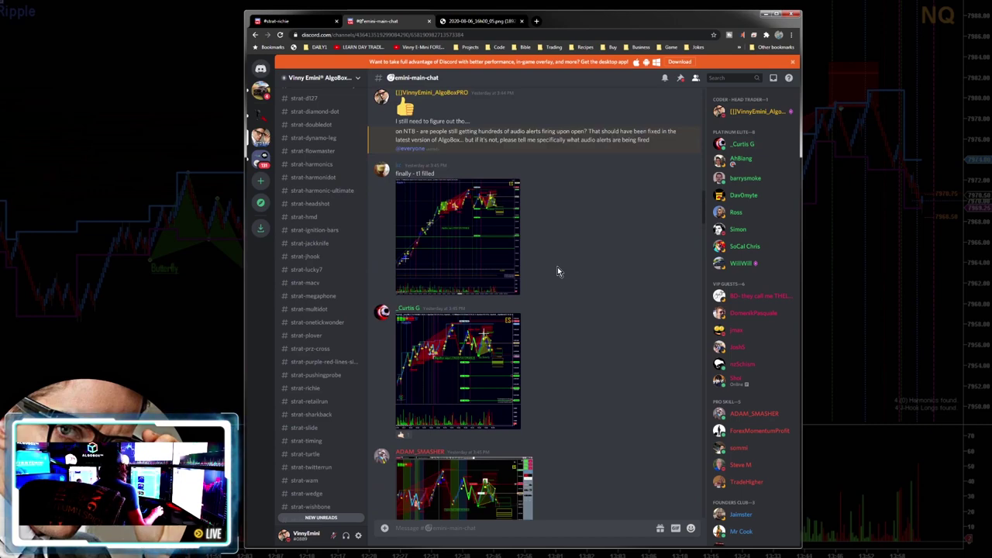
scroll(557, 269, up, 15)
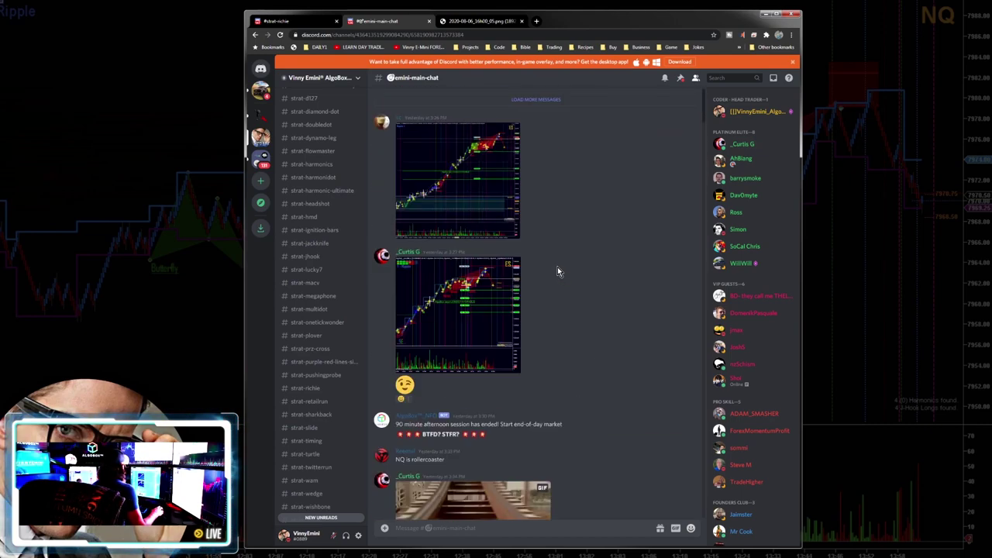
scroll(558, 268, up, 15)
scroll(558, 267, up, 15)
scroll(557, 267, up, 15)
scroll(558, 267, up, 15)
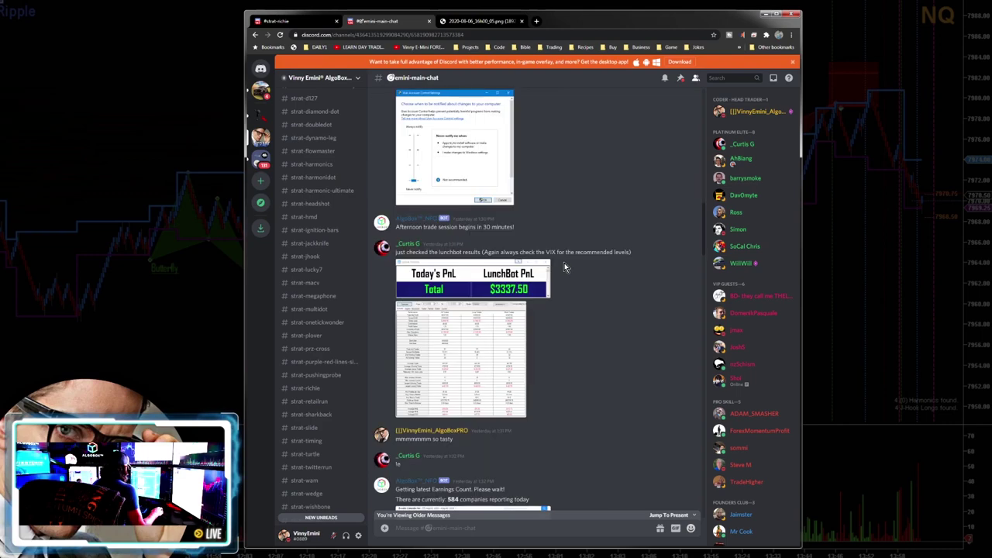
click(510, 285)
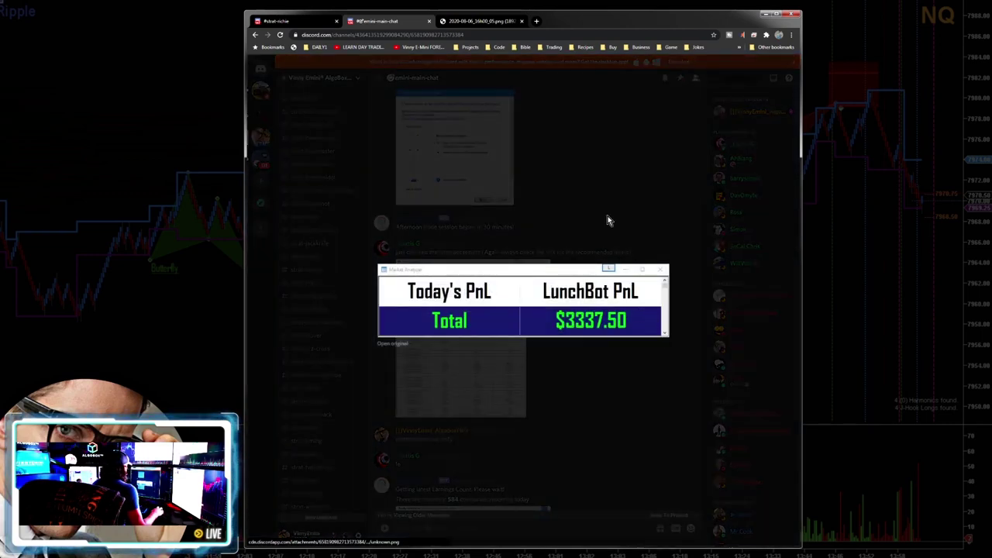
click(595, 176)
Step: Open the lunchbot performance report below the PnL image, mark its All Trades figures, and close the image
click(457, 357)
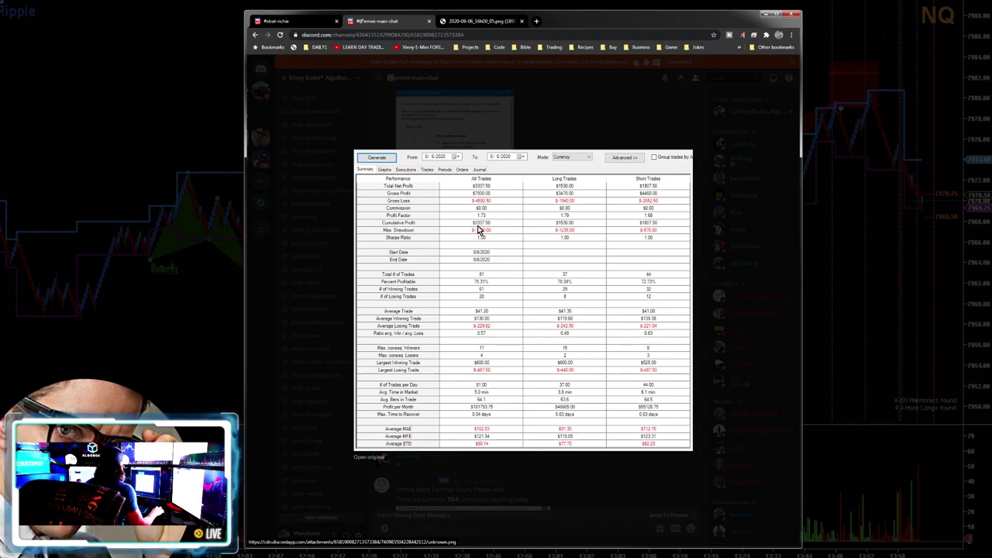
mouse_move(501, 310)
mouse_down()
mouse_move(477, 268)
mouse_move(496, 312)
mouse_up()
mouse_move(496, 240)
mouse_down()
mouse_move(453, 229)
mouse_move(503, 244)
mouse_up()
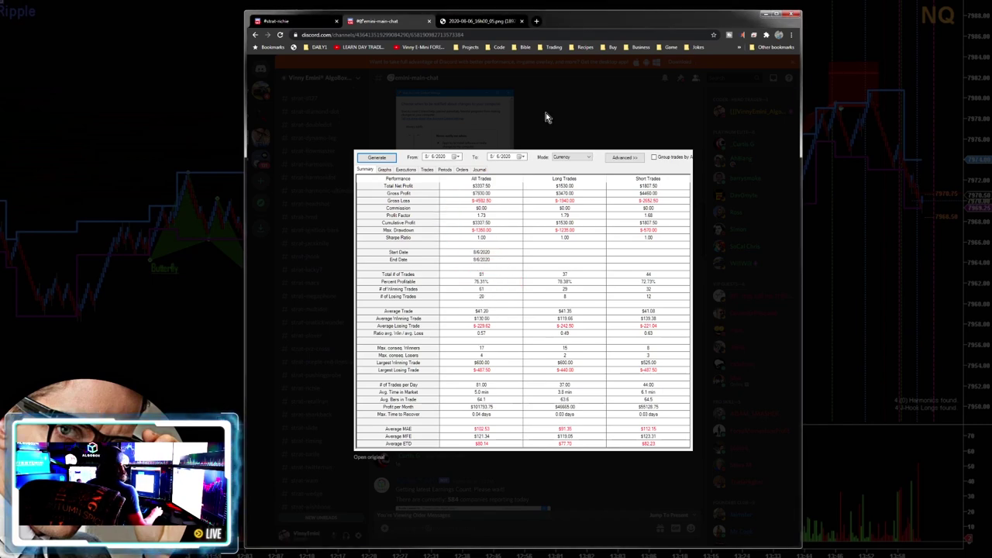
click(532, 138)
Step: Look back through the earlier messages to the "great sharkback scalp" post, view its Trade Performance report, and close it
scroll(632, 293, up, 15)
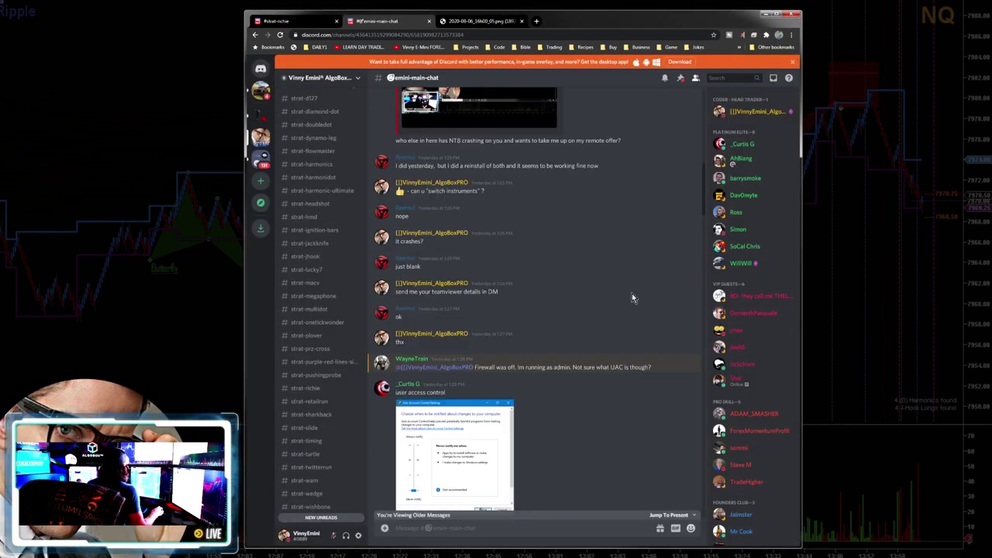
scroll(631, 293, up, 15)
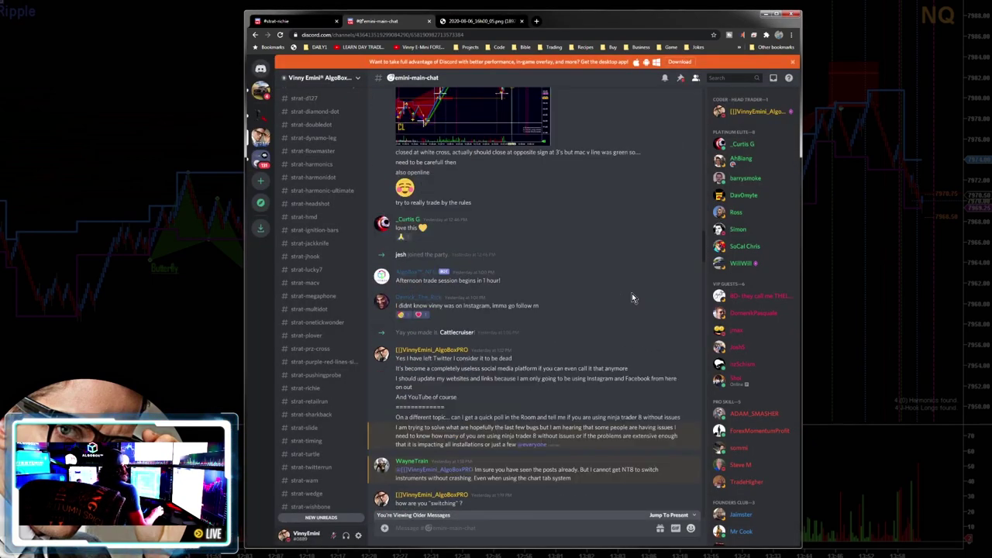
scroll(628, 283, down, 5)
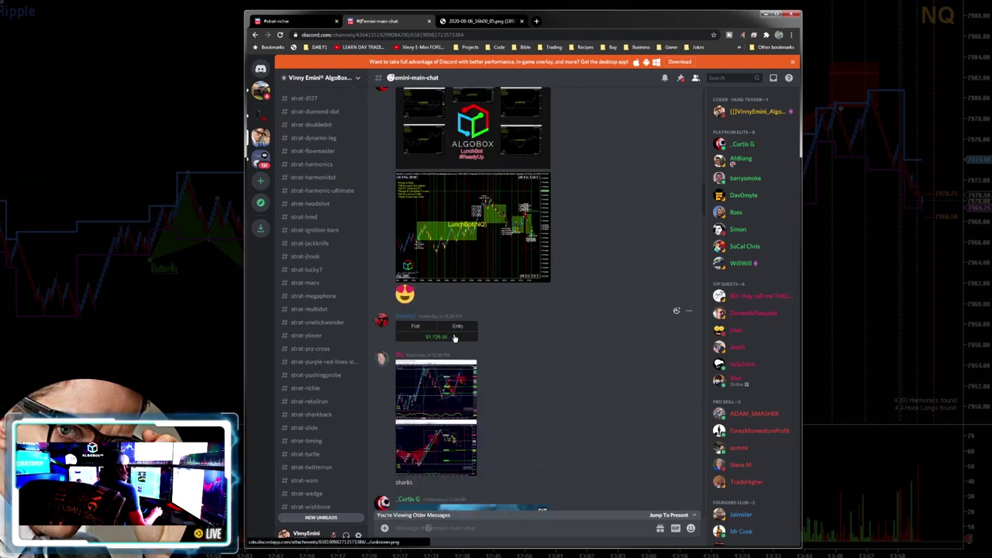
scroll(564, 336, up, 10)
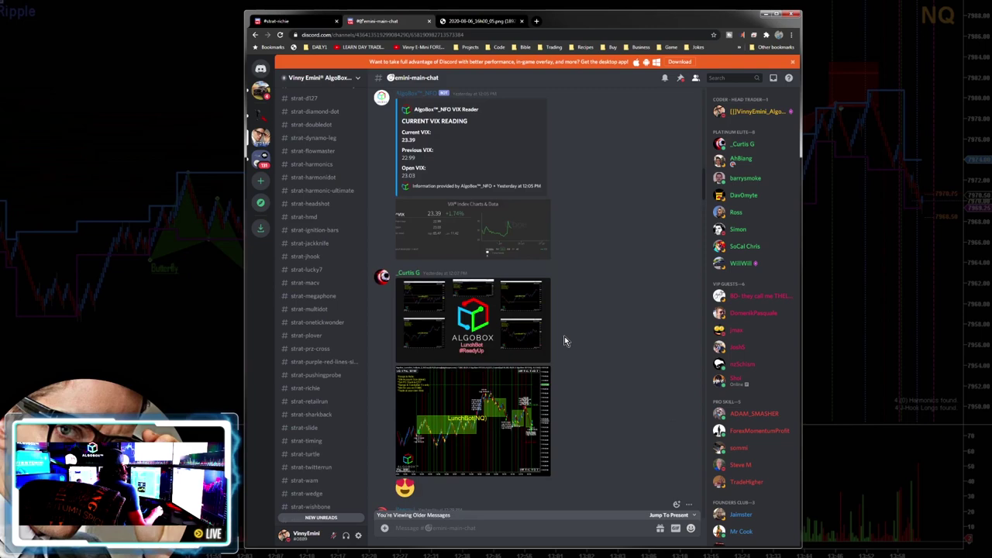
scroll(564, 339, up, 6)
scroll(565, 339, up, 12)
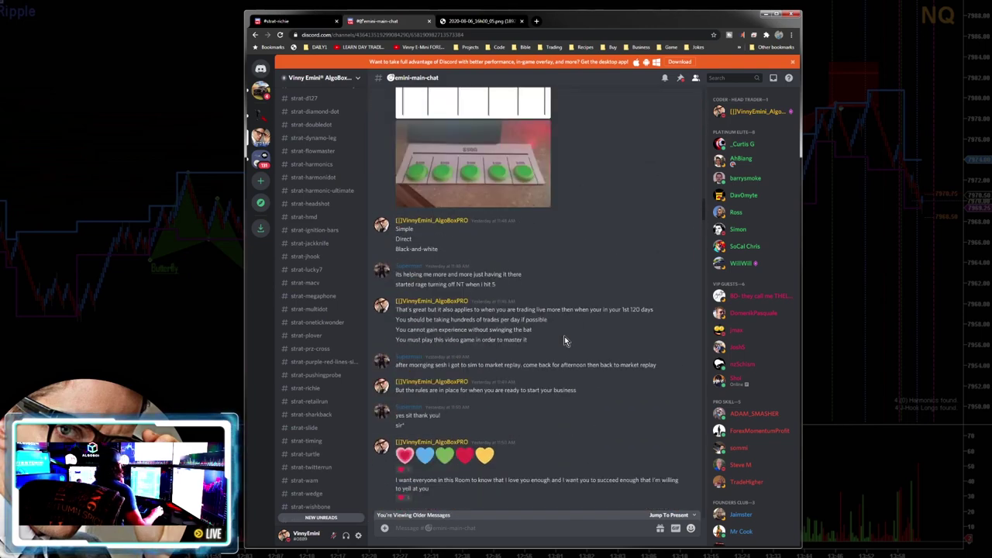
scroll(564, 340, up, 5)
scroll(564, 339, up, 6)
scroll(564, 341, up, 5)
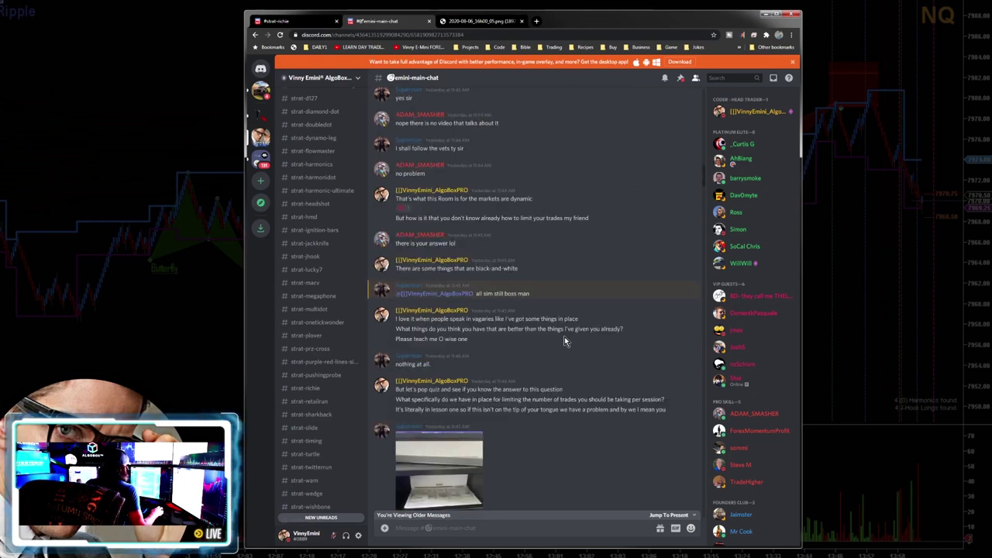
scroll(564, 340, up, 15)
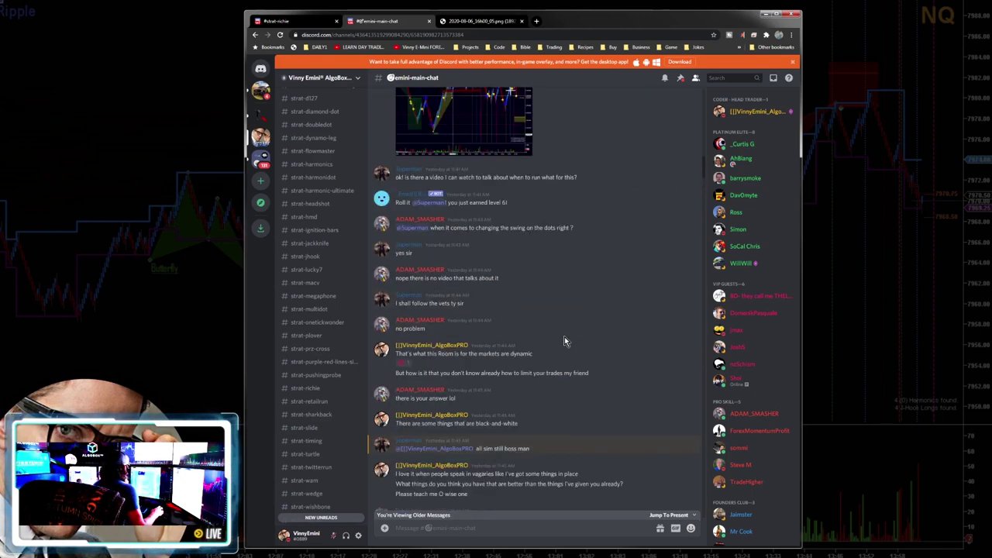
scroll(564, 336, up, 10)
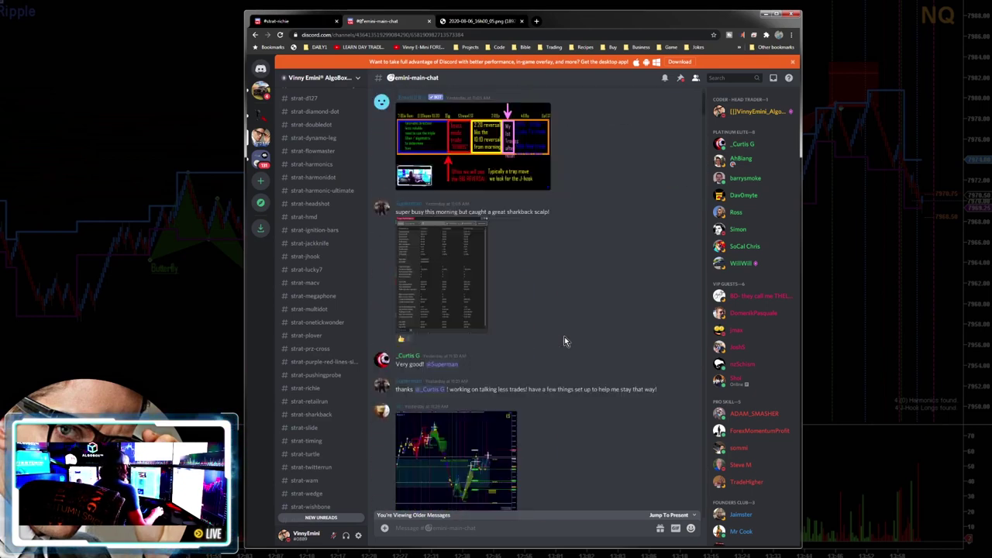
click(479, 338)
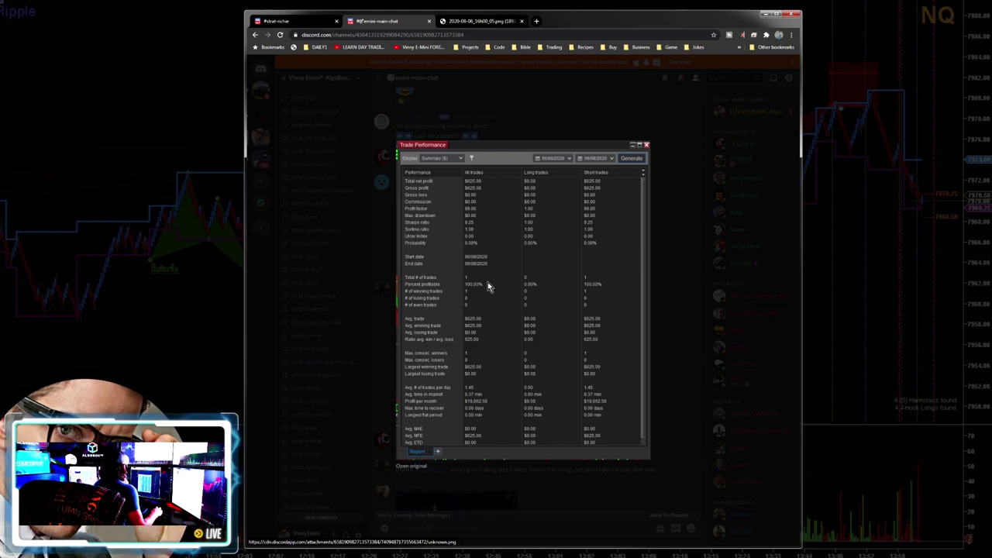
click(552, 114)
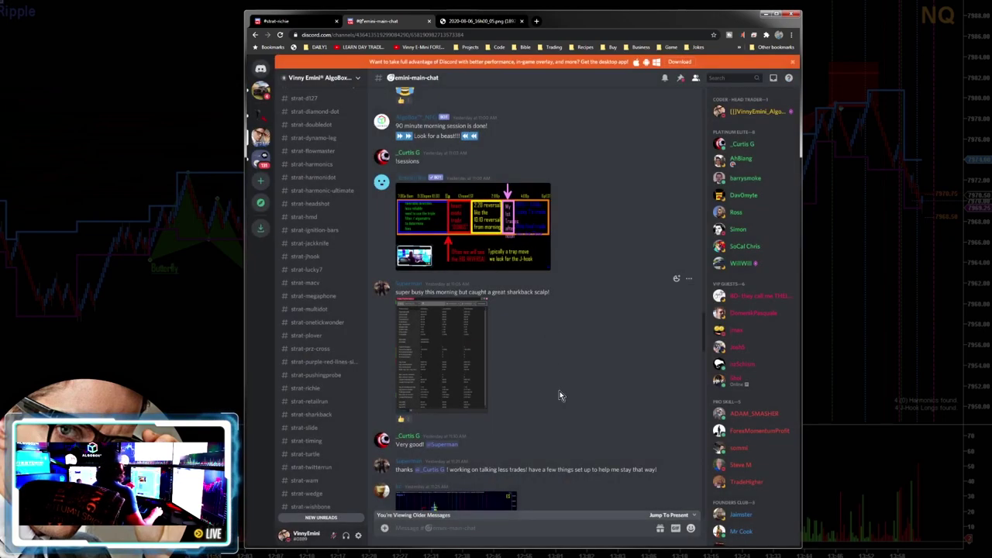
Step: Look further back to the "done for now" post and open its performance report at full size
scroll(560, 392, up, 3)
scroll(559, 391, up, 10)
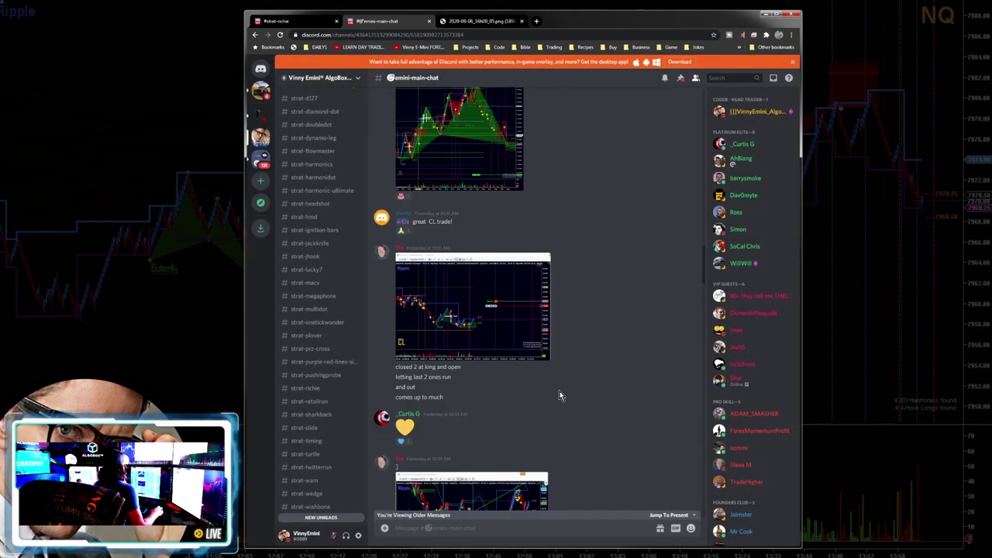
scroll(559, 392, up, 5)
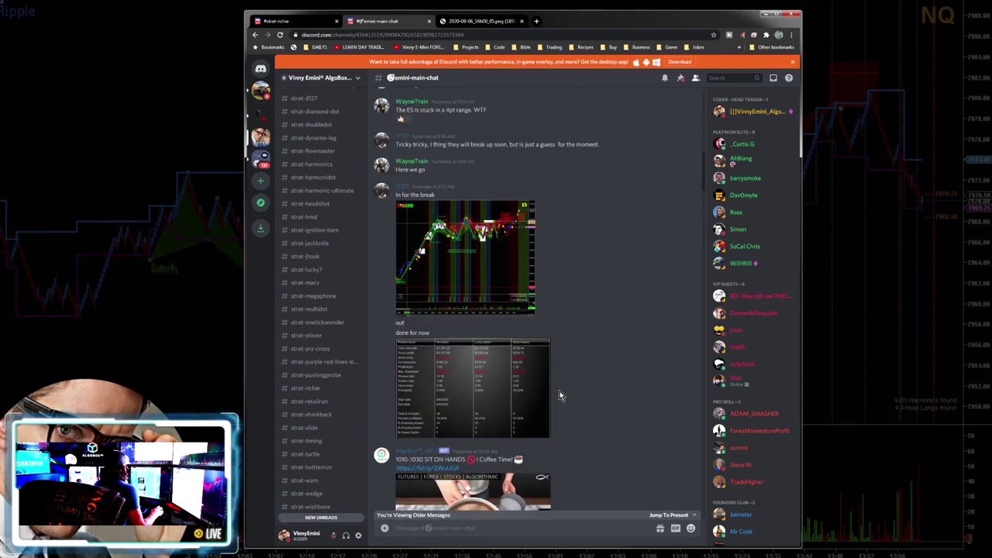
click(503, 384)
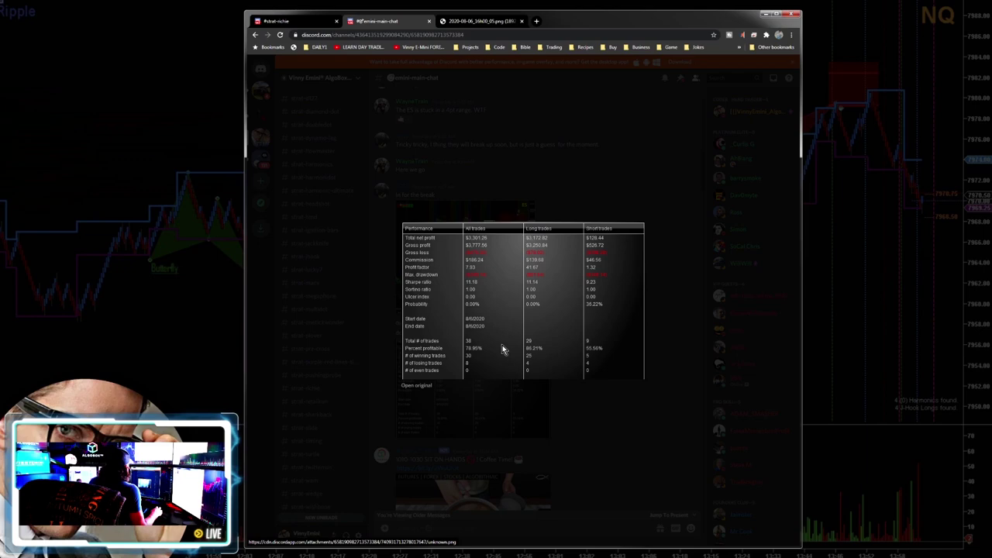
Step: Close the performance report, look back through the chat to the messages before August 6, 2020, and return to the "Tonite's topic has been postponed" post
click(586, 161)
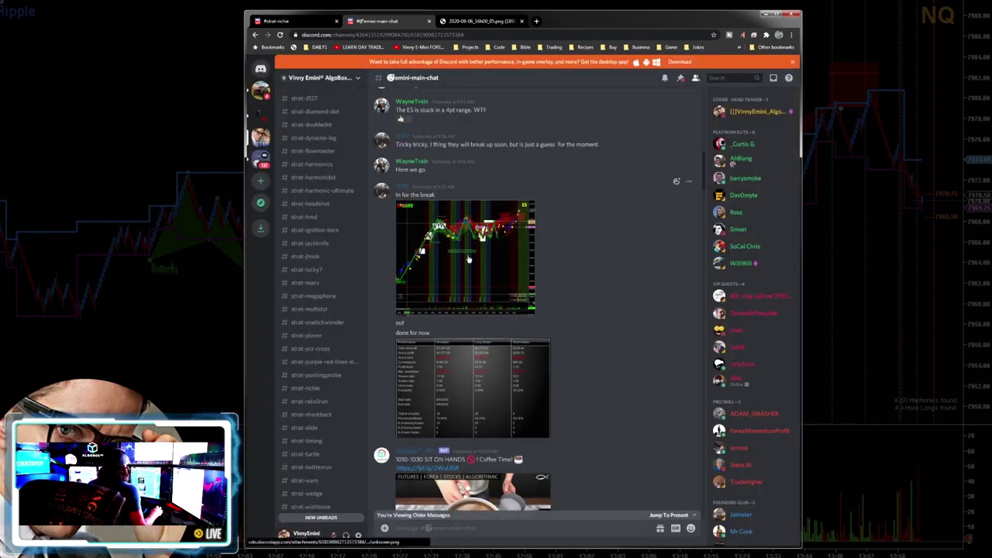
scroll(595, 287, up, 10)
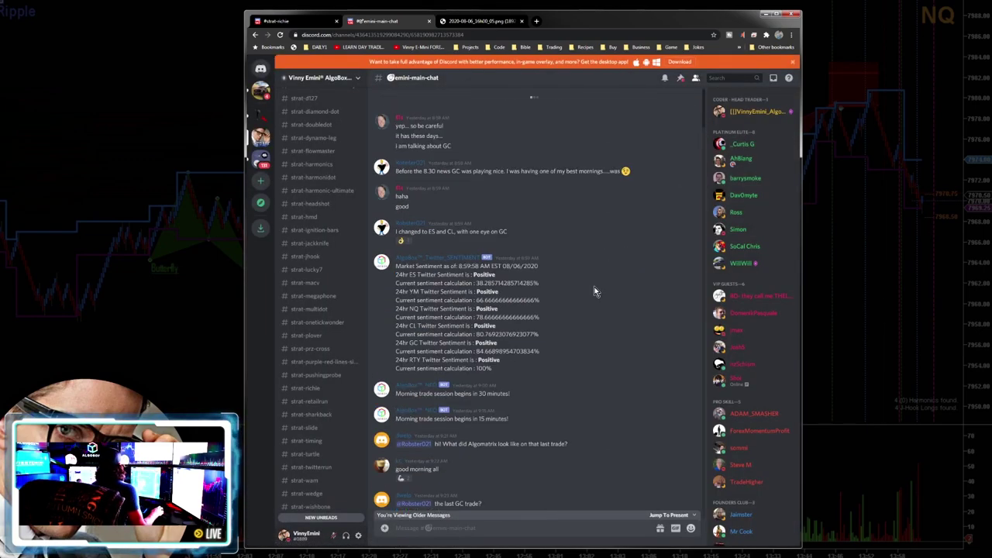
scroll(595, 291, up, 15)
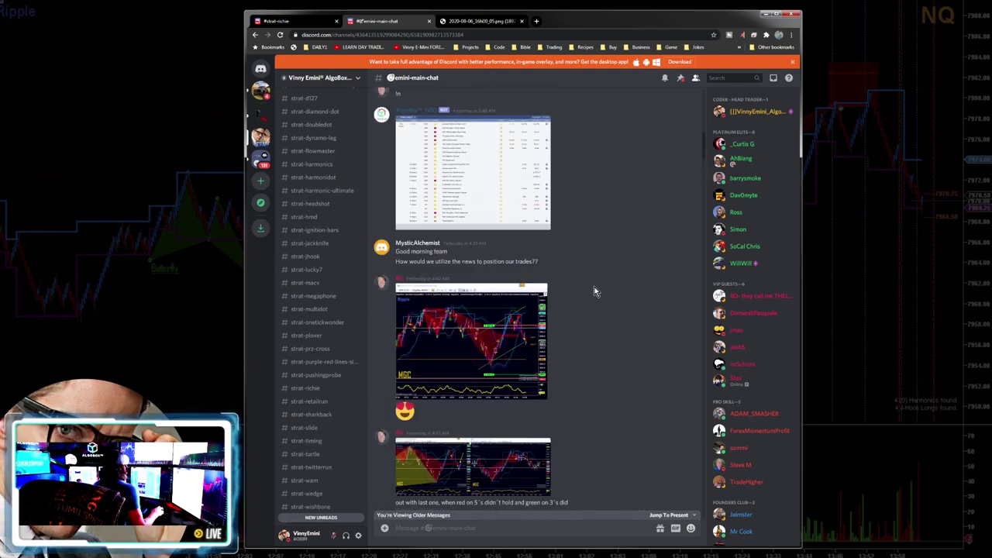
scroll(594, 290, up, 3)
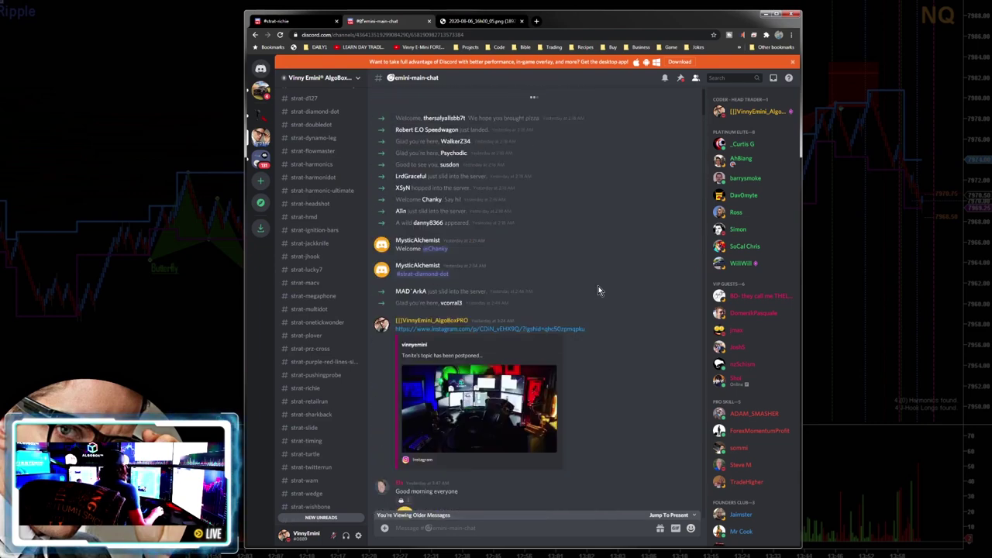
scroll(641, 313, up, 15)
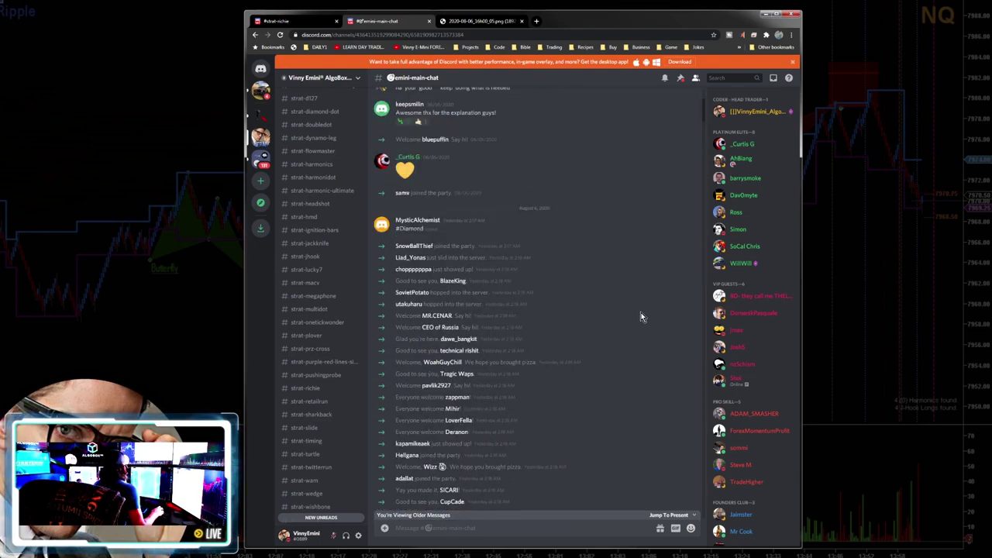
scroll(641, 312, up, 5)
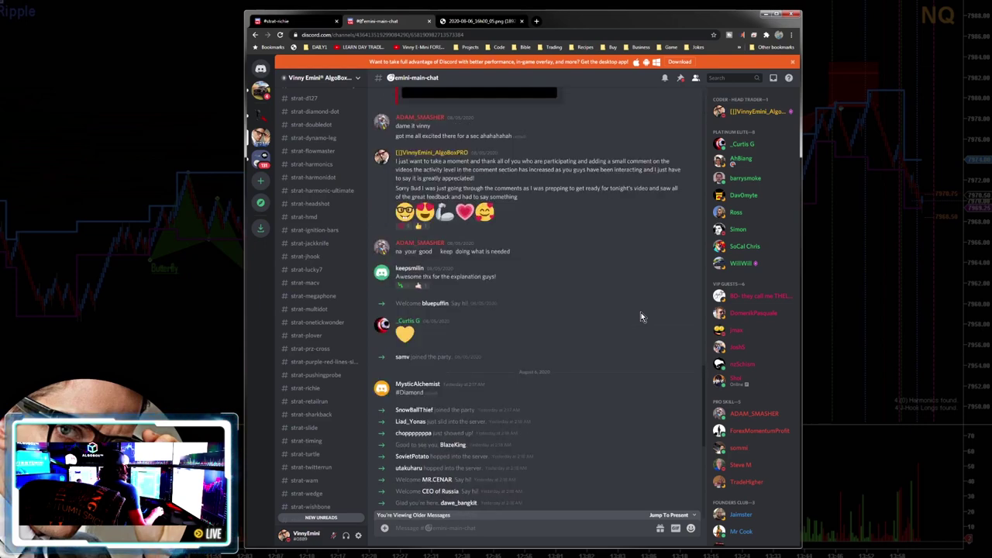
scroll(641, 313, up, 5)
scroll(642, 312, down, 8)
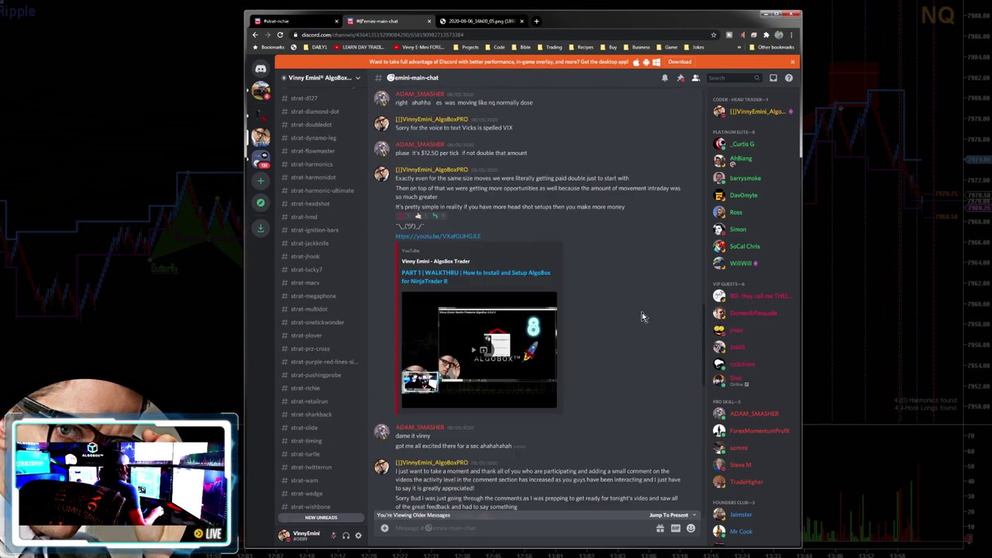
scroll(643, 310, down, 10)
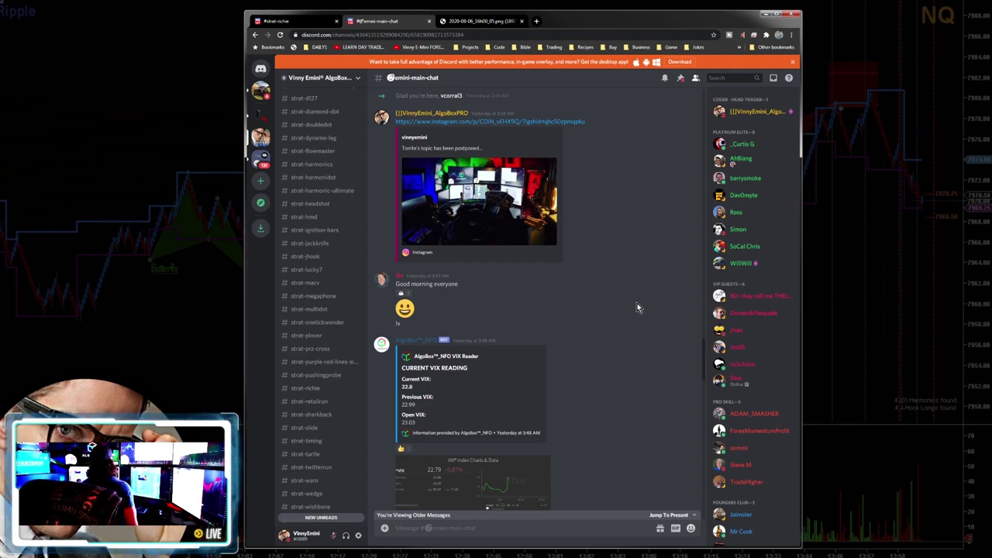
Step: Look back up the server's channel list to the premium voice channels and the general channels above them
scroll(332, 262, up, 10)
scroll(332, 261, up, 5)
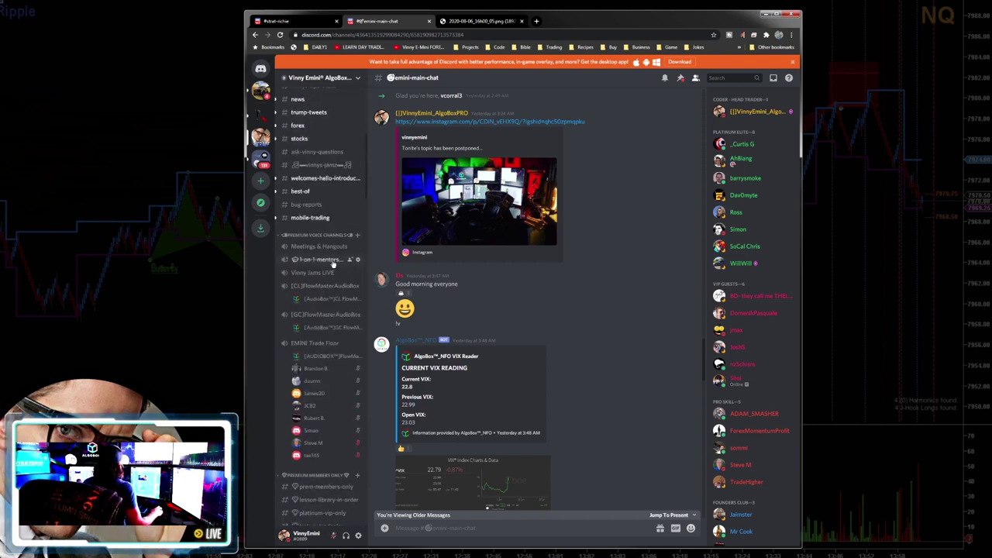